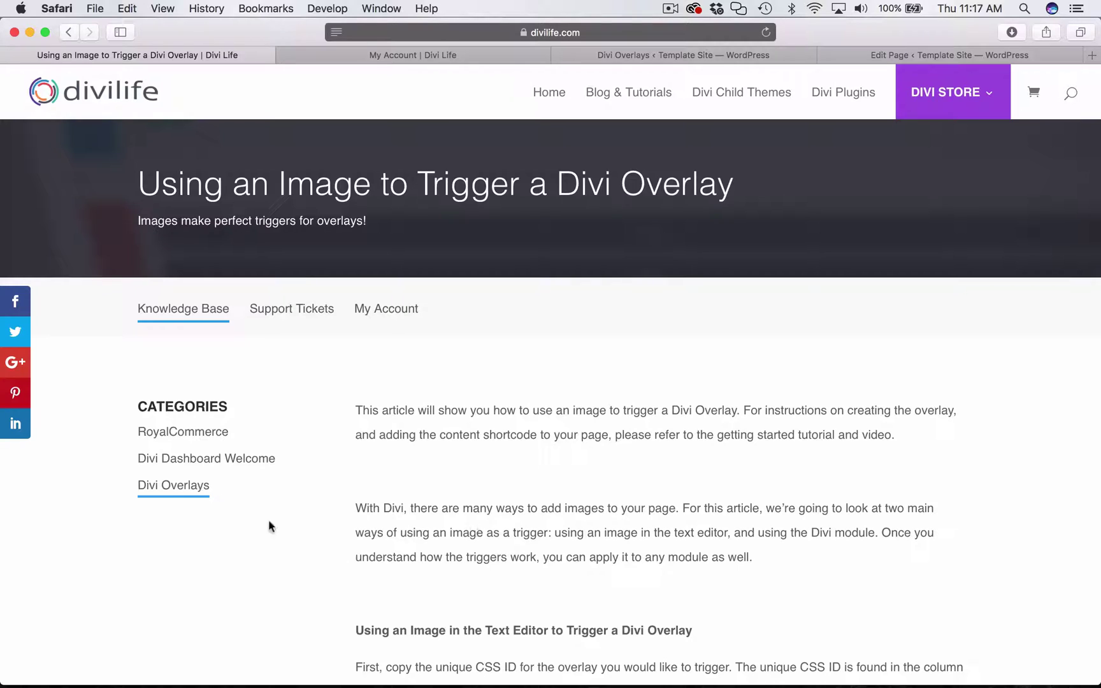
- Open the 'Using an Image as an Overlay Trigger' article from the Divi Overlays documentation category
{"action": "left_click", "coordinate": [168, 490]}
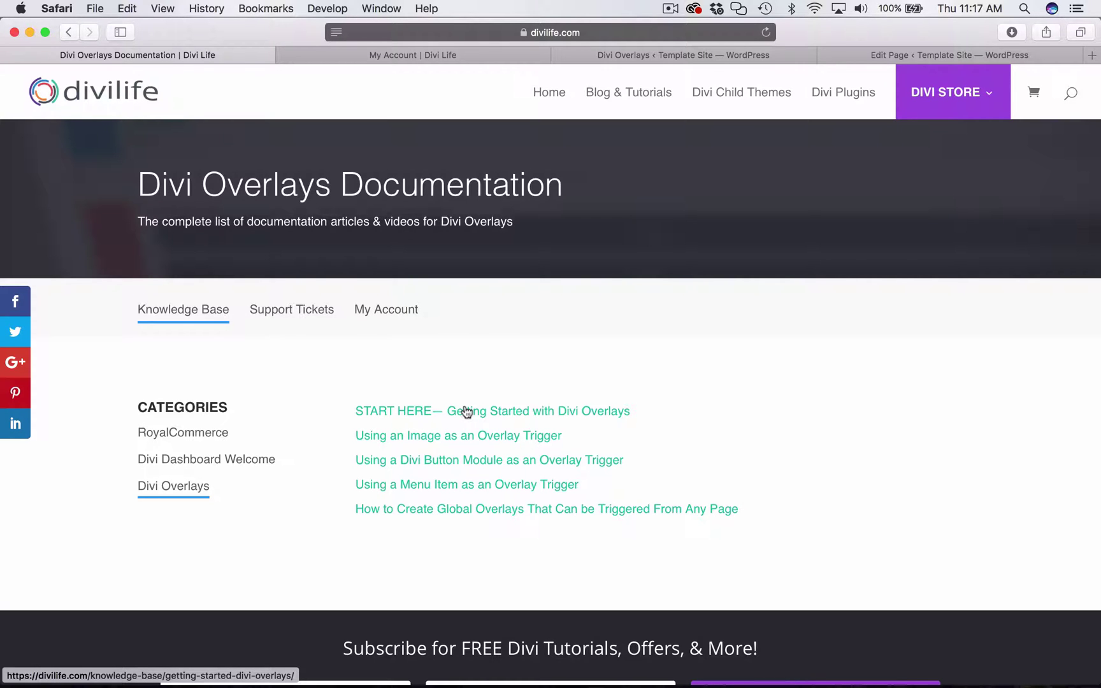
{"action": "left_click", "coordinate": [436, 441]}
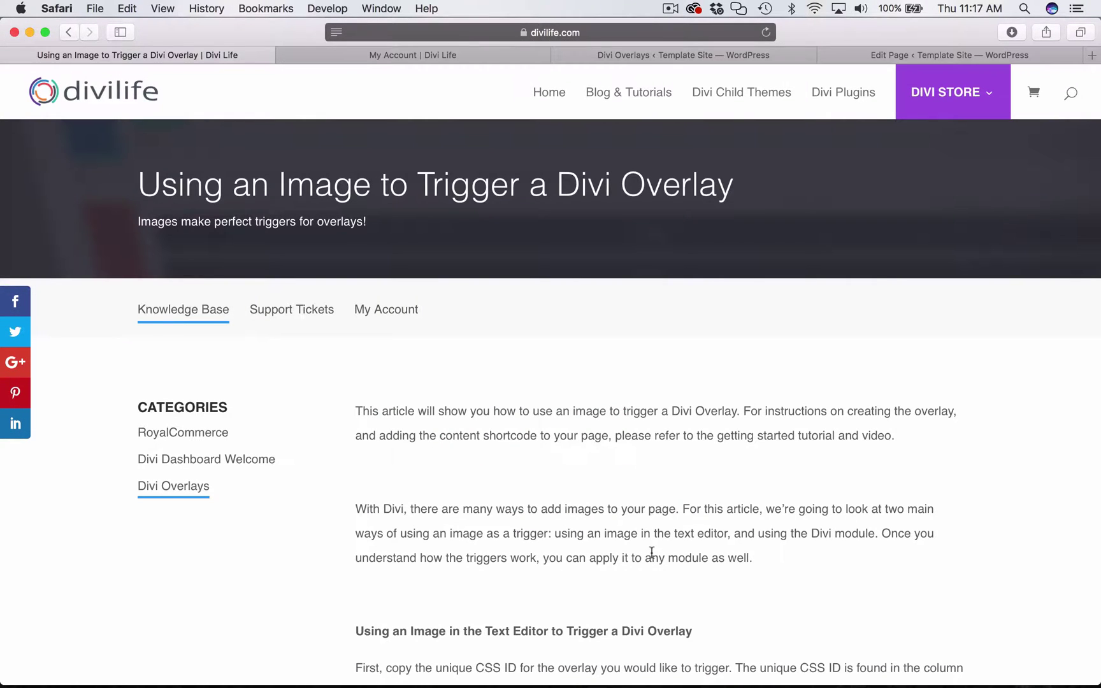
{"action": "scroll", "coordinate": [800, 567], "scroll_direction": "down", "scroll_amount": 5}
{"action": "scroll", "coordinate": [800, 567], "scroll_direction": "up", "scroll_amount": 5}
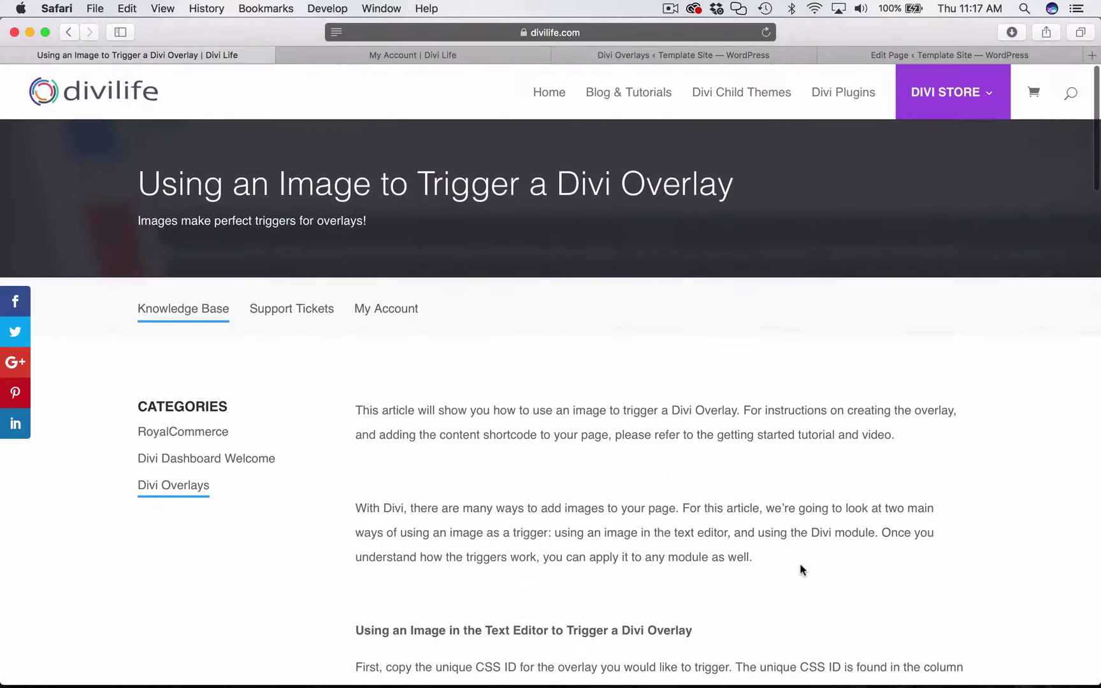
- Confirm that the page's Content Shortcode module matches Test Overlay's shortcode (ID 4083) in the Divi Overlays list
{"action": "left_click", "coordinate": [774, 56]}
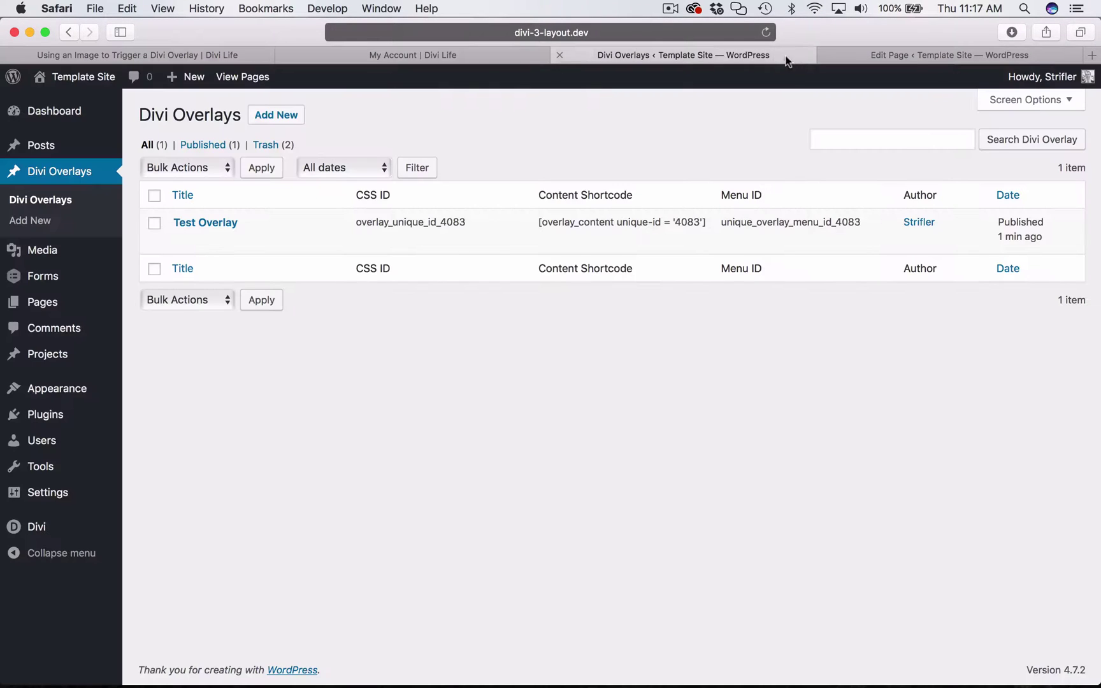
{"action": "left_click", "coordinate": [919, 54]}
{"action": "scroll", "coordinate": [860, 425], "scroll_direction": "down", "scroll_amount": 5}
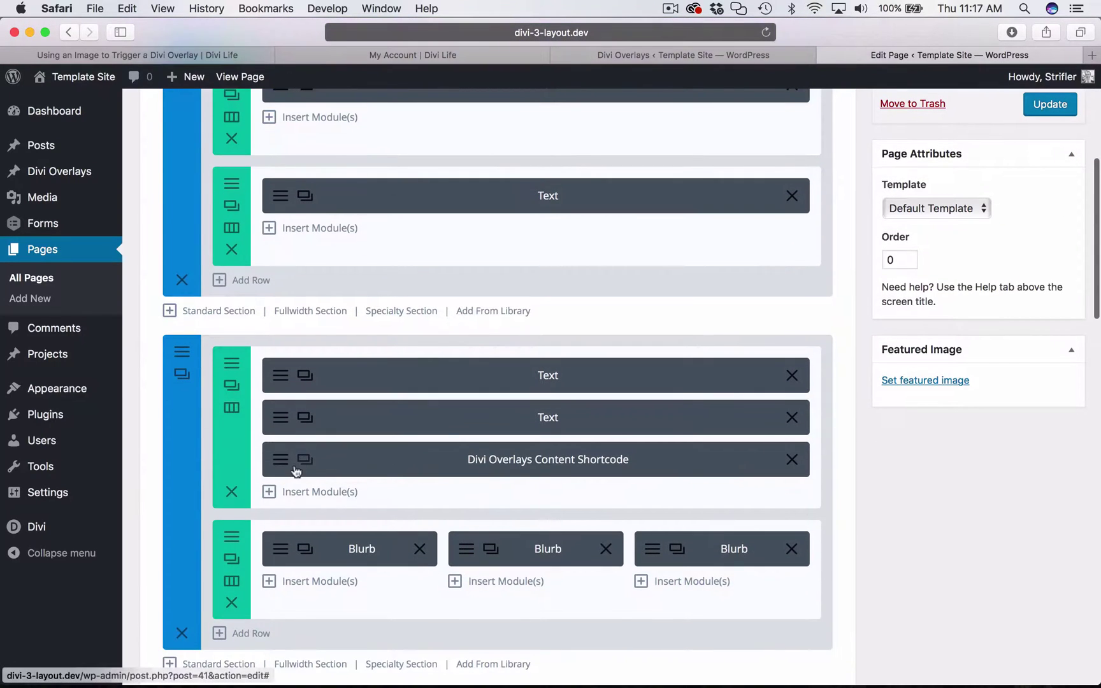
{"action": "left_click", "coordinate": [283, 461]}
{"action": "left_click", "coordinate": [691, 56]}
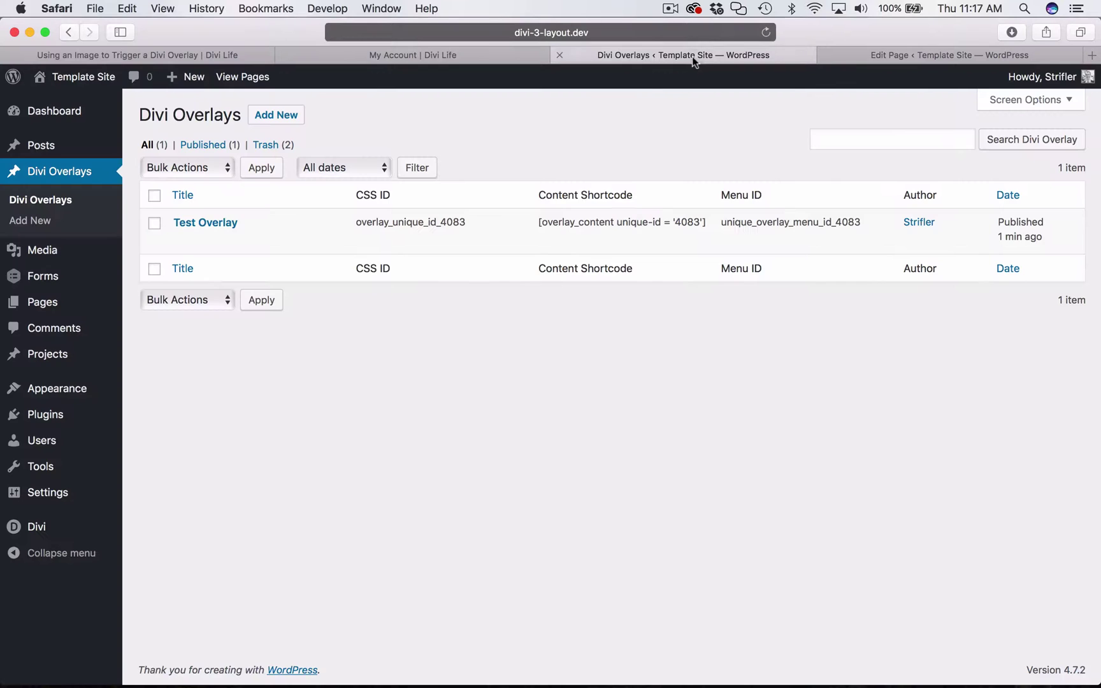
{"action": "left_click_drag", "start_coordinate": [538, 226], "coordinate": [707, 222]}
{"action": "left_click", "coordinate": [899, 56]}
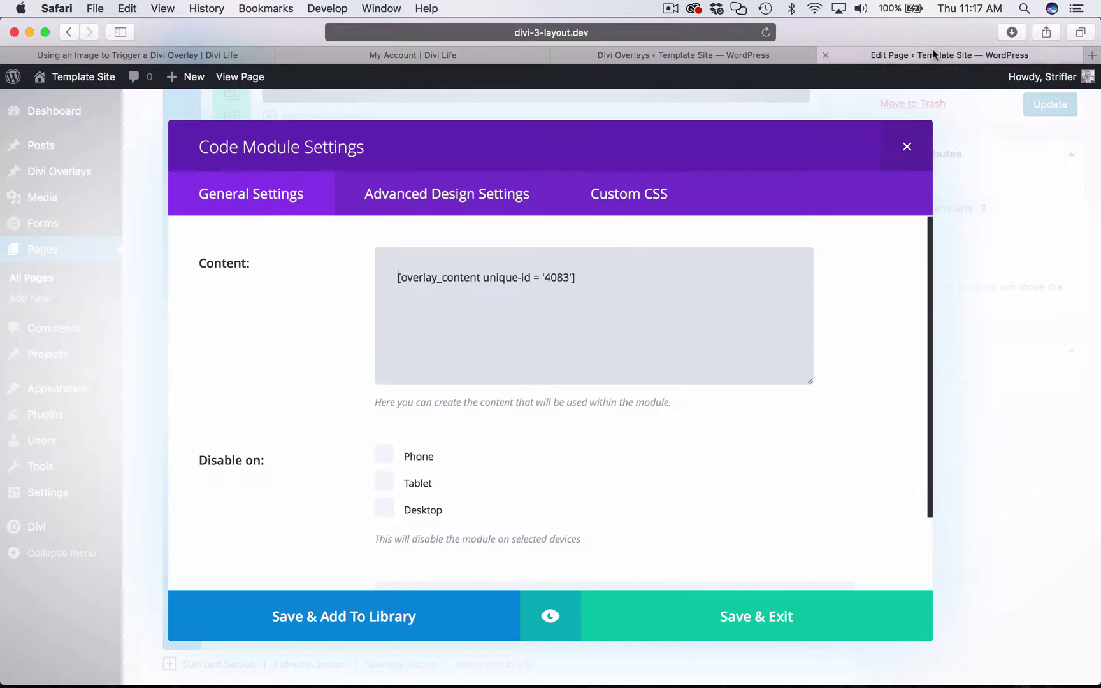
{"action": "left_click", "coordinate": [906, 146]}
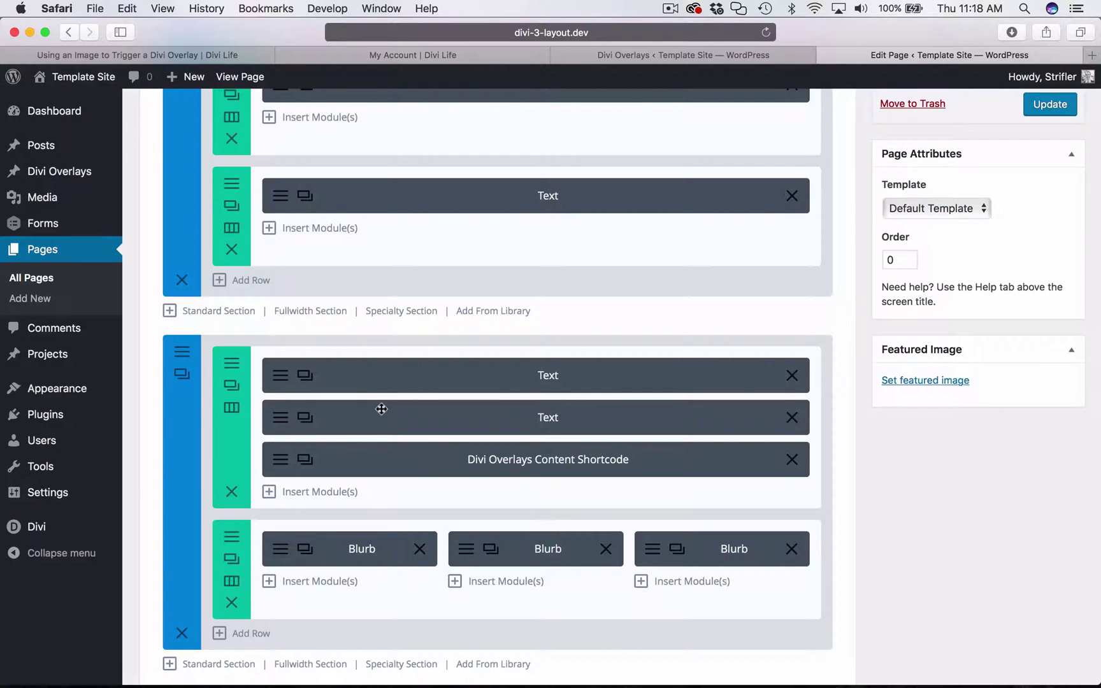
- Open the second Text module in Visual mode with the cursor below the paragraph
{"action": "left_click", "coordinate": [305, 417]}
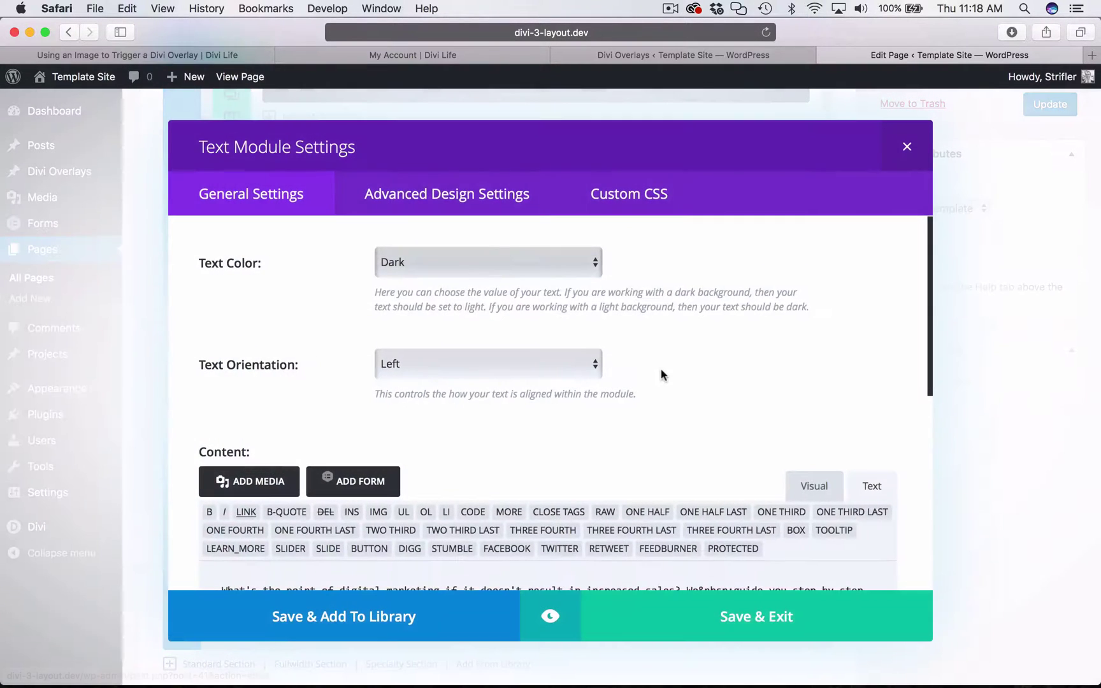
{"action": "scroll", "coordinate": [661, 368], "scroll_direction": "down", "scroll_amount": 5}
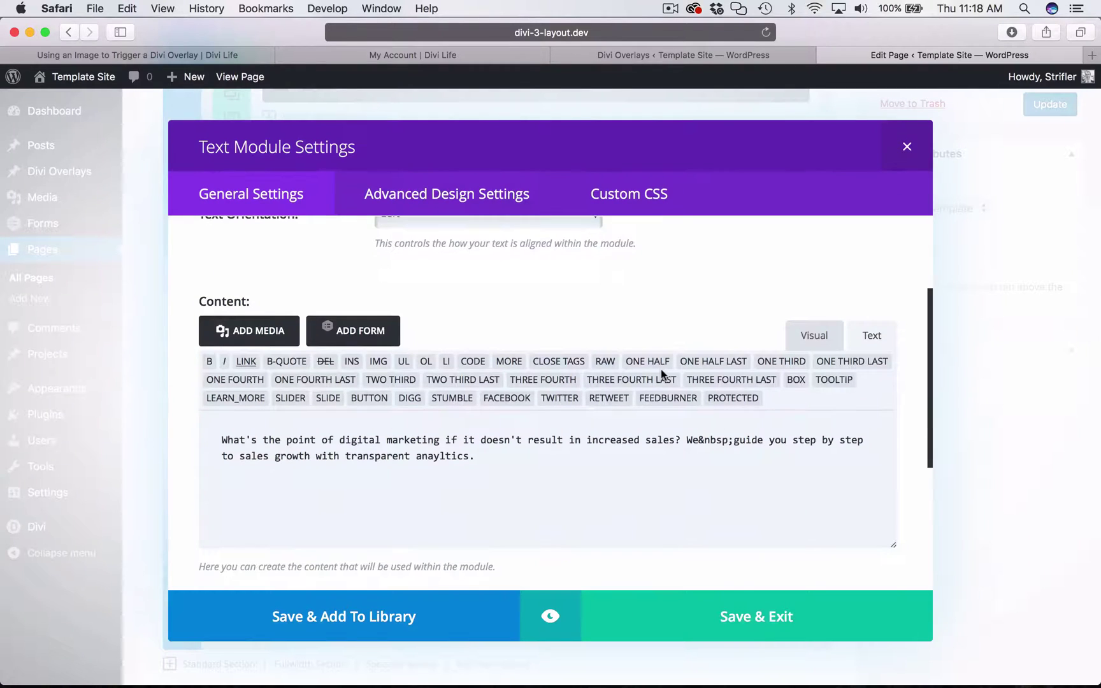
{"action": "left_click", "coordinate": [814, 338]}
{"action": "left_click", "coordinate": [360, 451]}
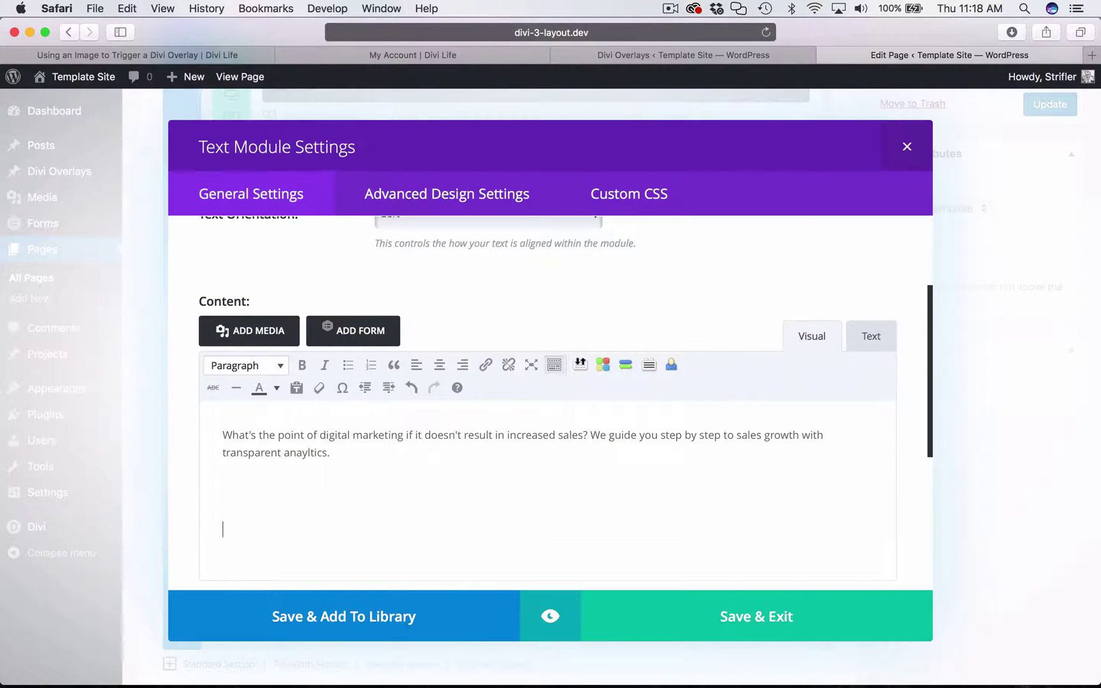
- Choose the web-design-development laptop image from the media library
{"action": "left_click", "coordinate": [265, 340]}
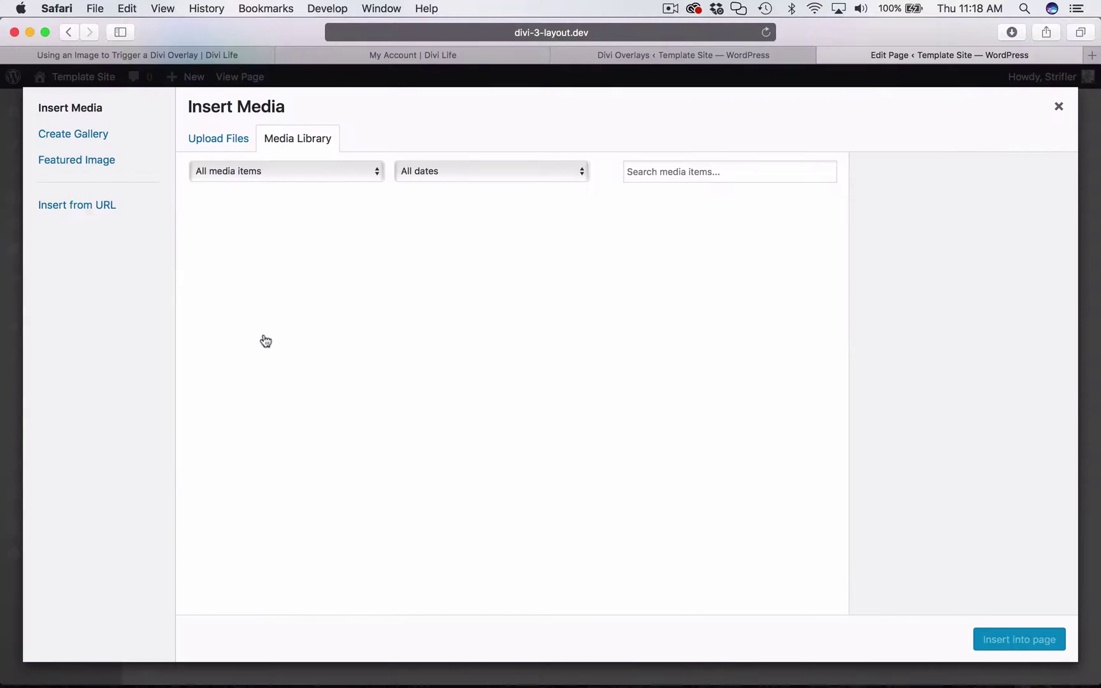
{"action": "scroll", "coordinate": [783, 364], "scroll_direction": "down", "scroll_amount": 3}
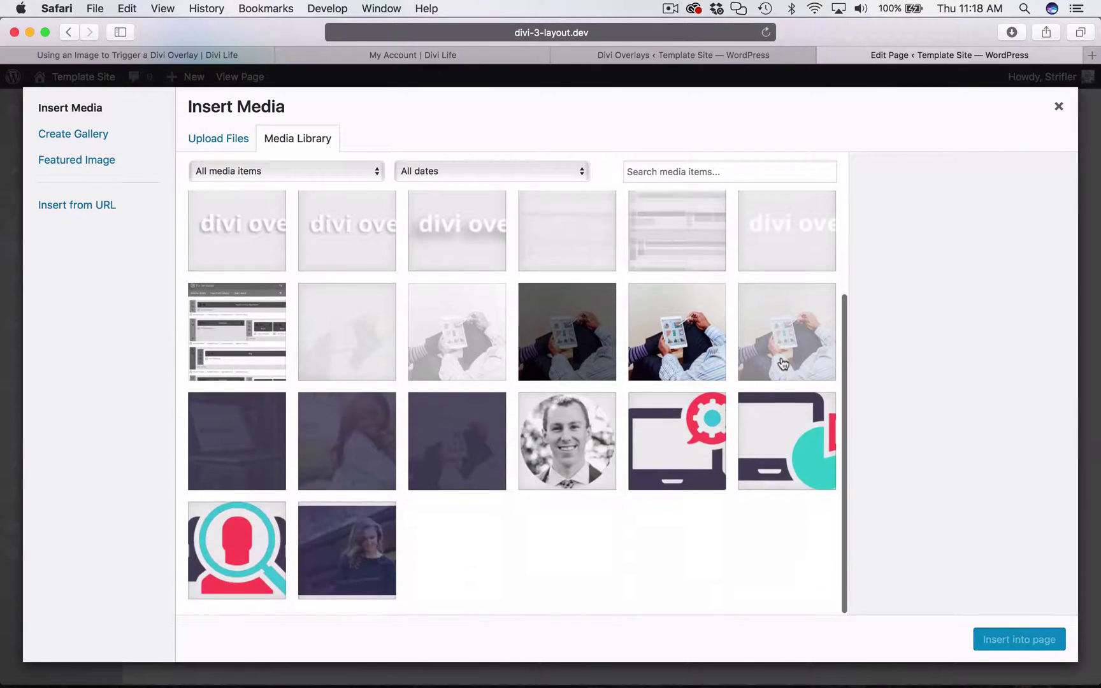
{"action": "left_click", "coordinate": [683, 446]}
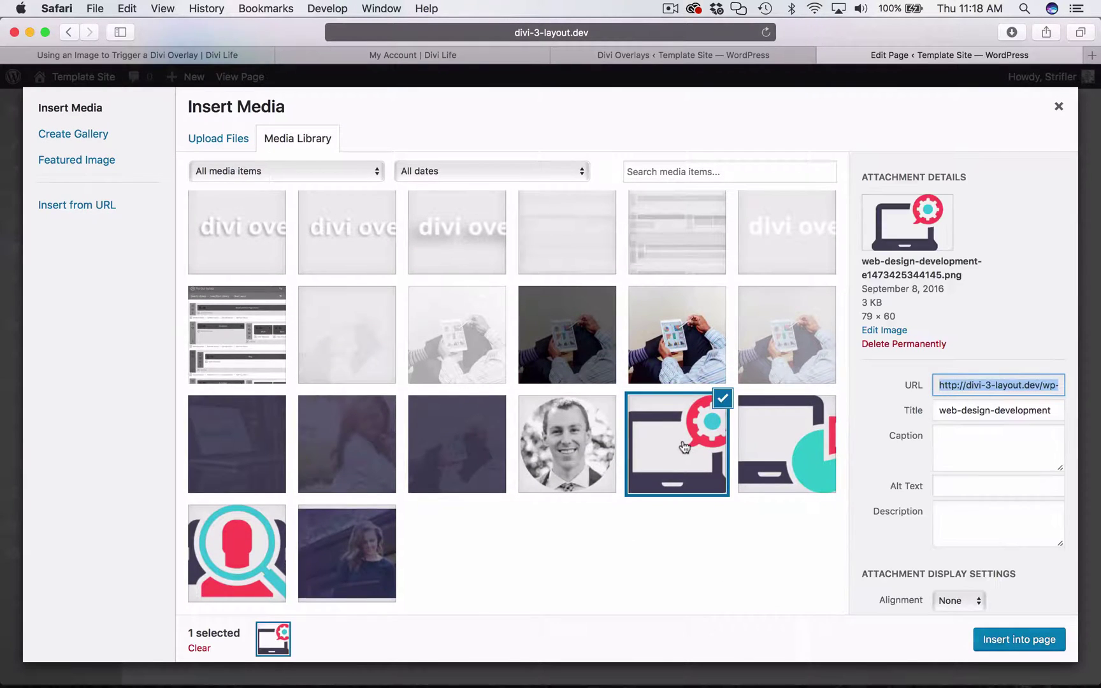
{"action": "left_click", "coordinate": [887, 634]}
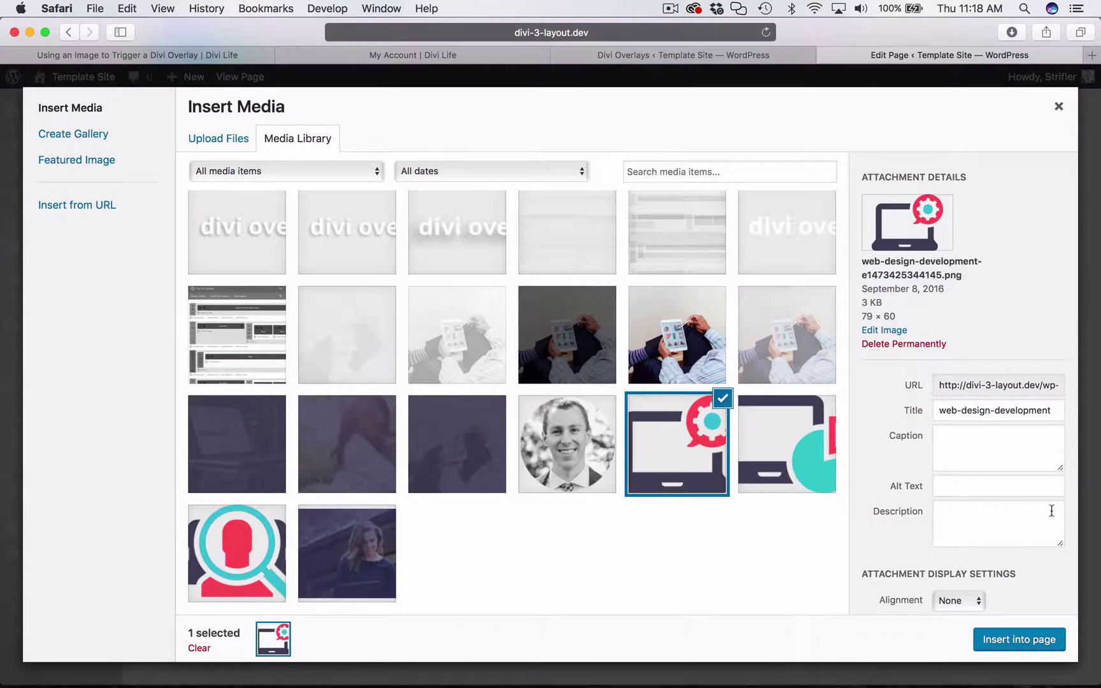
{"action": "scroll", "coordinate": [1044, 521], "scroll_direction": "down", "scroll_amount": 3}
- Insert the laptop image into the content and view it as raw HTML
{"action": "left_click", "coordinate": [1009, 640]}
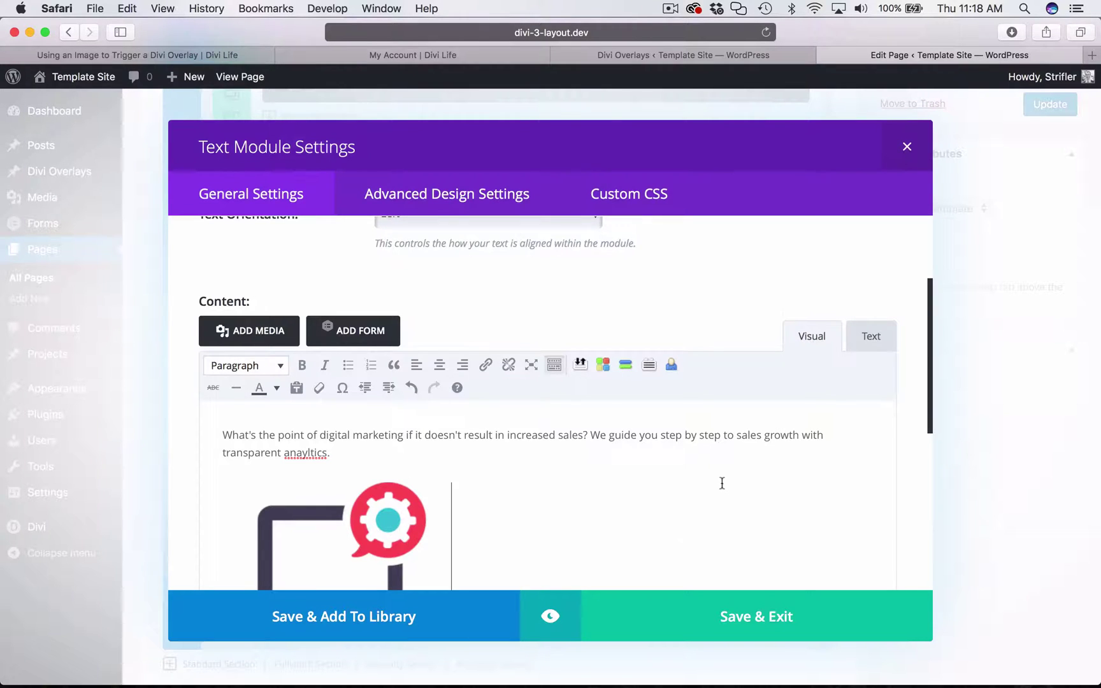
{"action": "scroll", "coordinate": [720, 482], "scroll_direction": "down", "scroll_amount": 3}
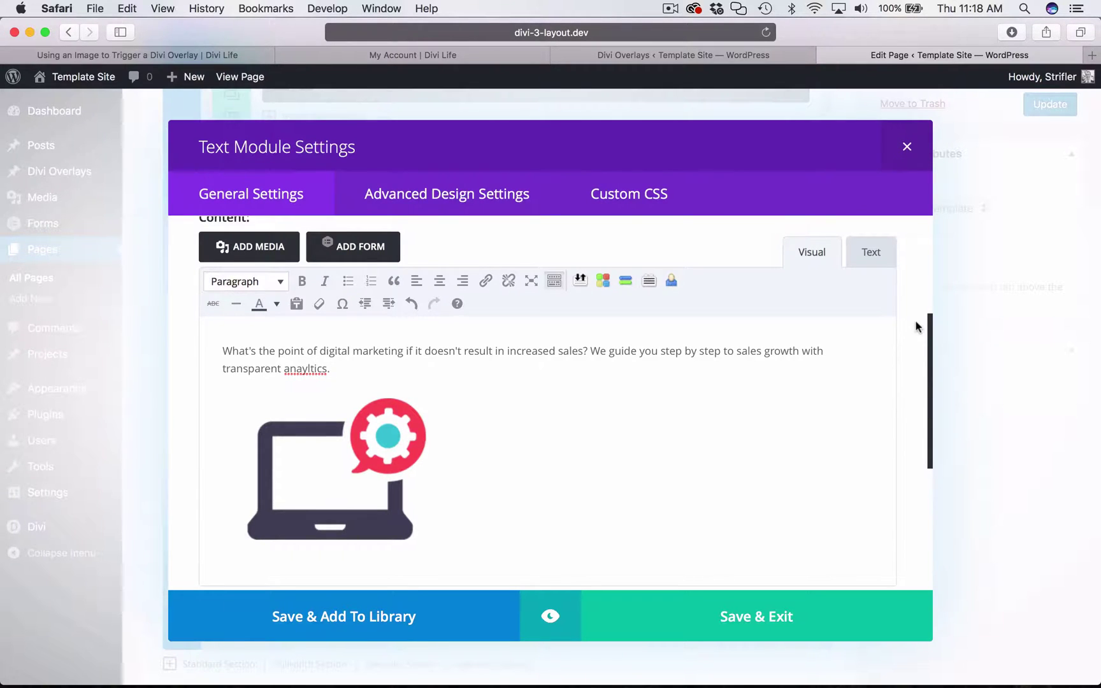
{"action": "left_click", "coordinate": [879, 255]}
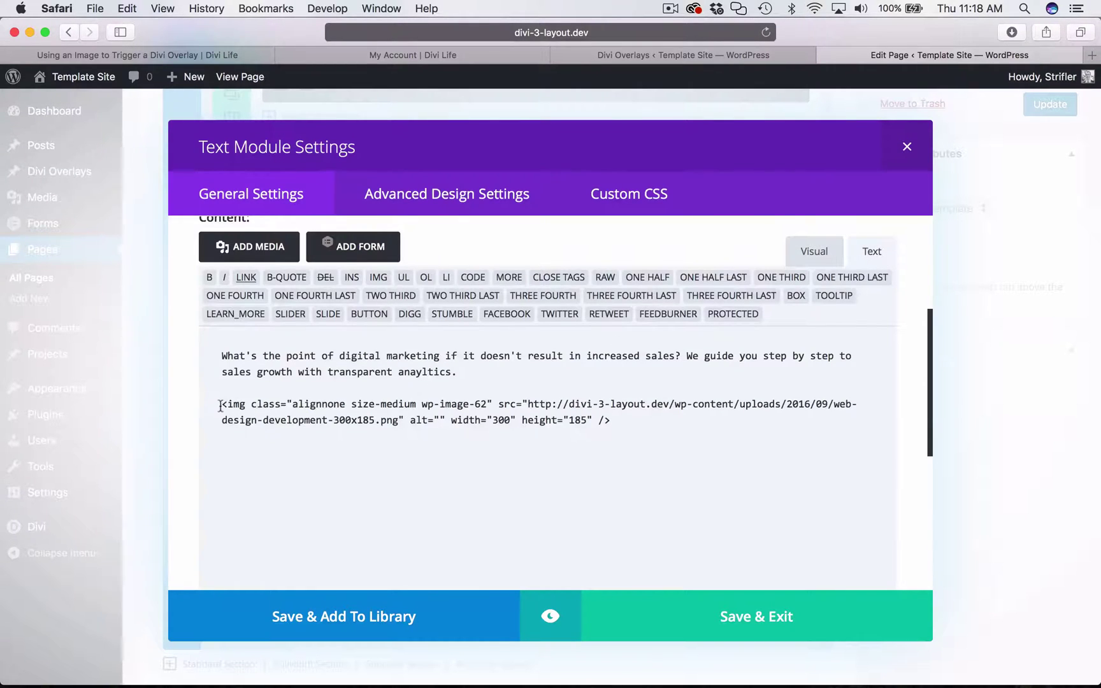
- Highlight the image's img tag, place the caret before it, and return to the Divi Life article
{"action": "left_click_drag", "start_coordinate": [220, 405], "coordinate": [639, 433]}
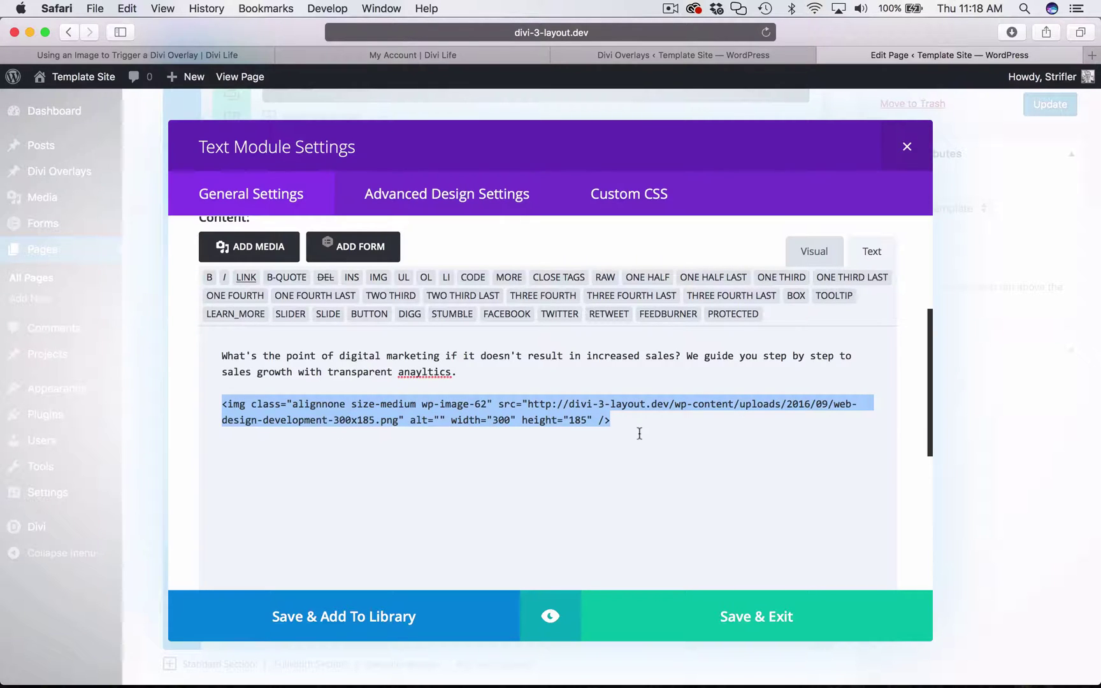
{"action": "left_click", "coordinate": [639, 433]}
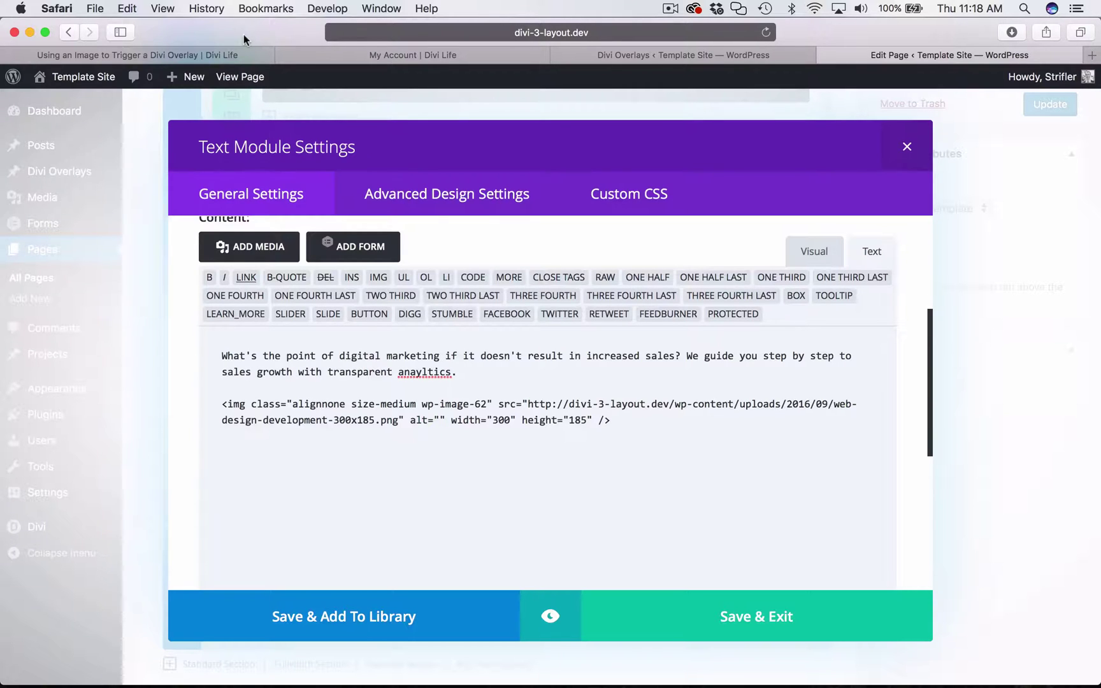
{"action": "left_click", "coordinate": [217, 406]}
{"action": "left_click", "coordinate": [191, 54]}
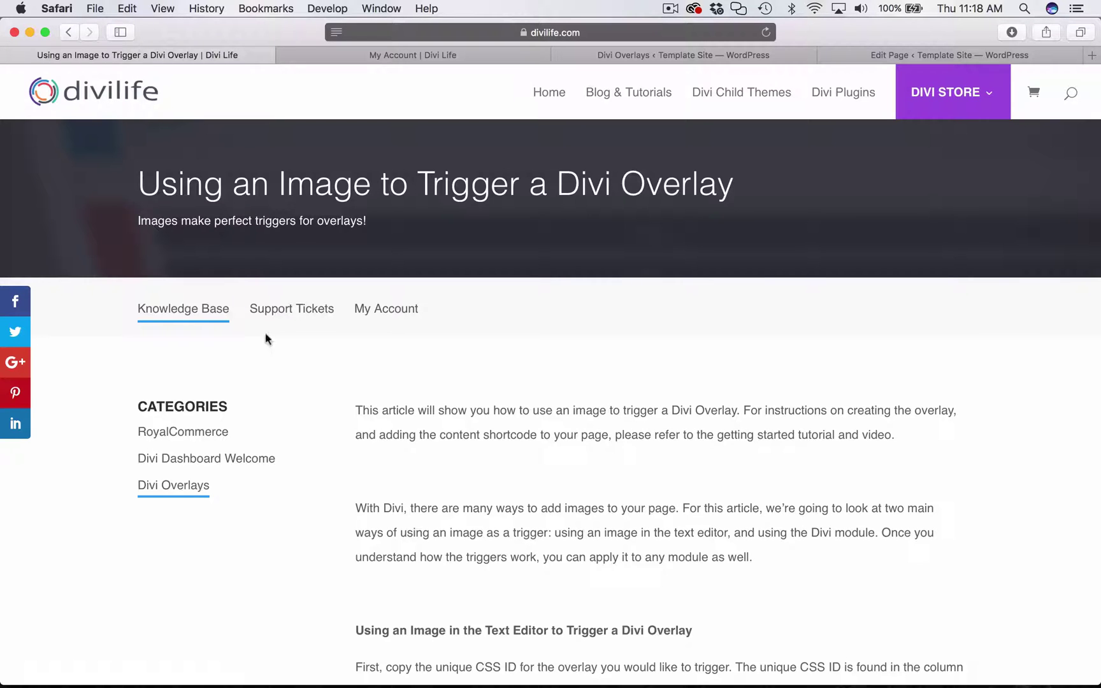
- Select the opening tag <a id="overlay_unique_id_940"> in the article's text-editor instructions
{"action": "scroll", "coordinate": [609, 419], "scroll_direction": "down", "scroll_amount": 10}
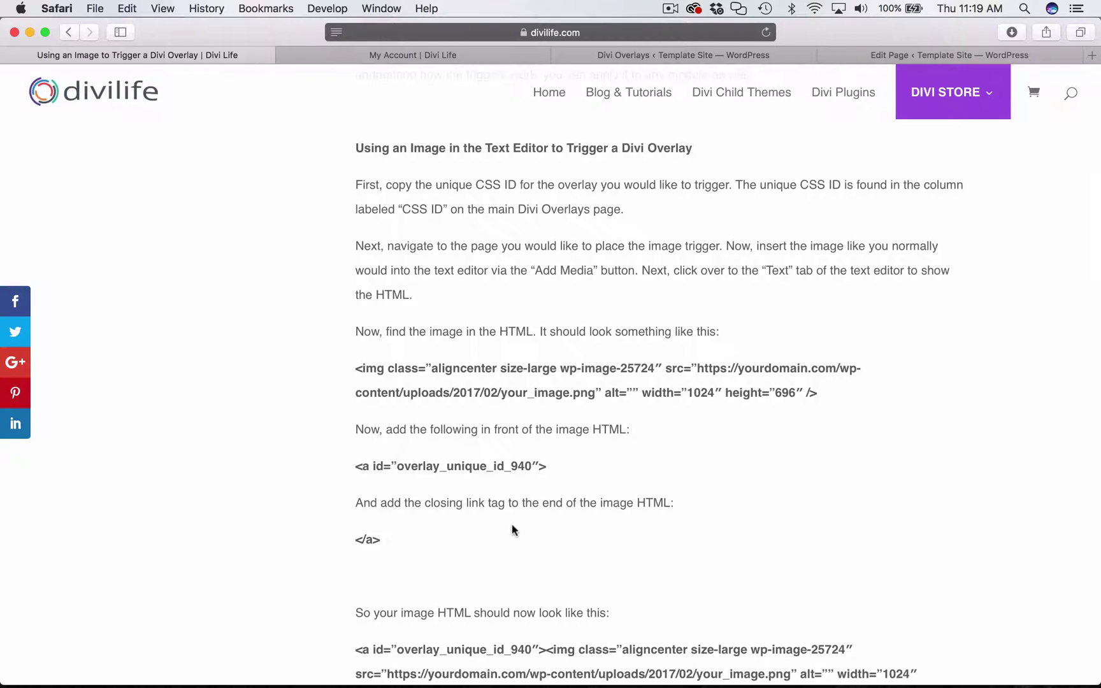
{"action": "scroll", "coordinate": [564, 497], "scroll_direction": "down", "scroll_amount": 2}
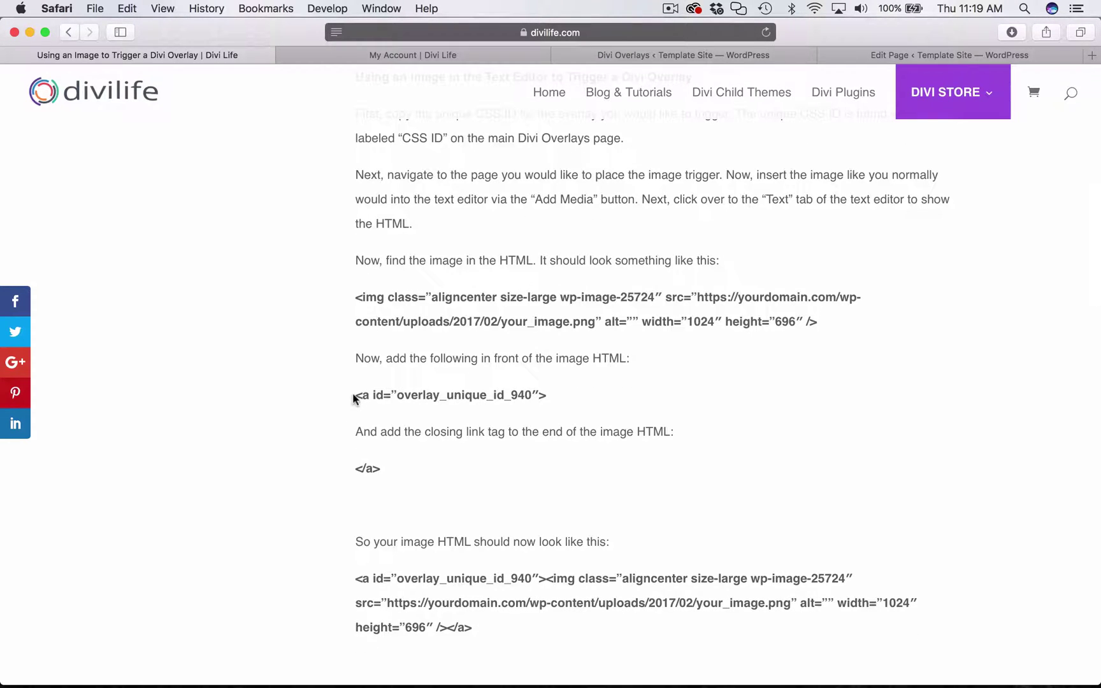
{"action": "left_click_drag", "start_coordinate": [354, 396], "coordinate": [547, 400]}
{"action": "key", "text": "super+c"}
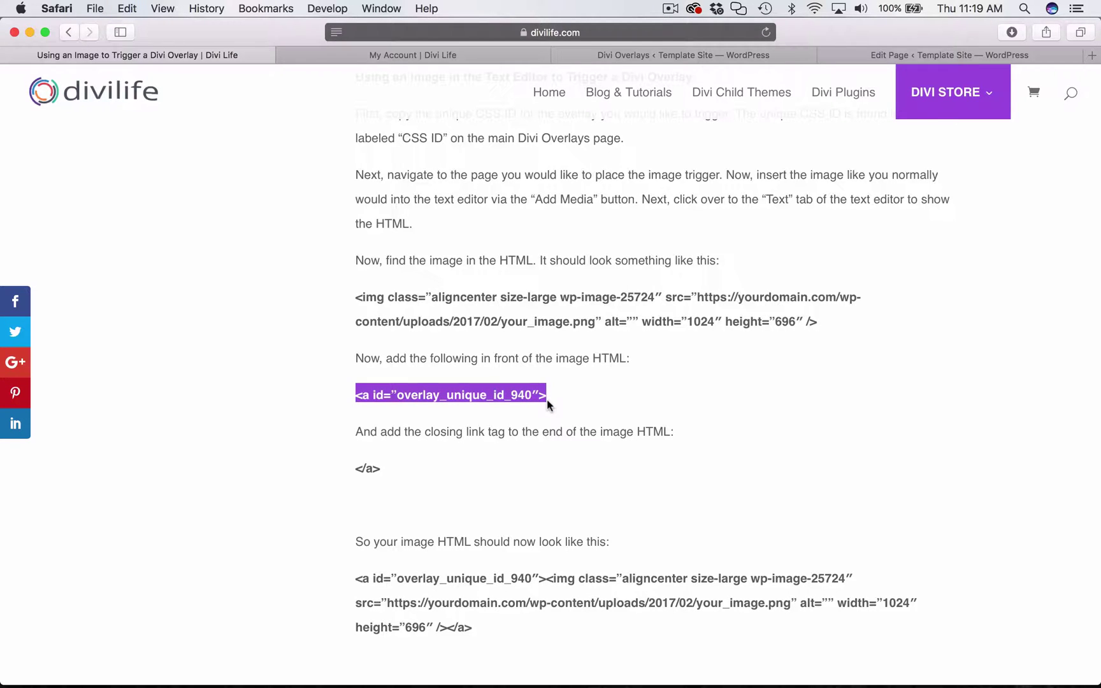
- Paste <a id="overlay_unique_id_940"> before the img tag, replacing its curly quotes with straight quotes
{"action": "left_click", "coordinate": [894, 52]}
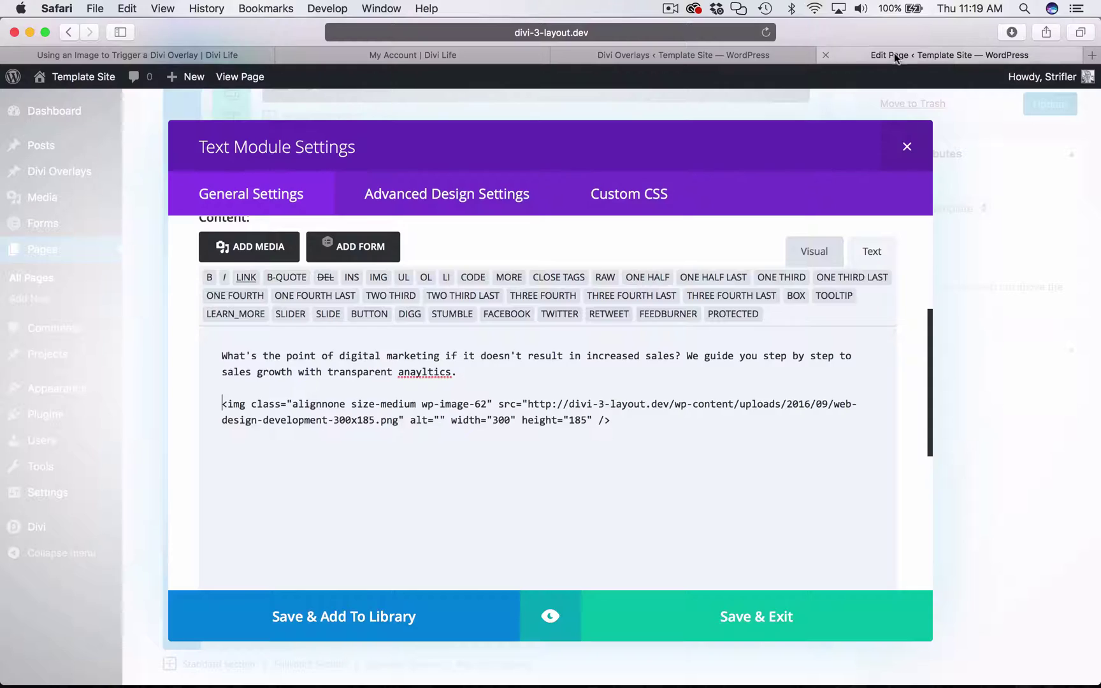
{"action": "key", "text": "super+v"}
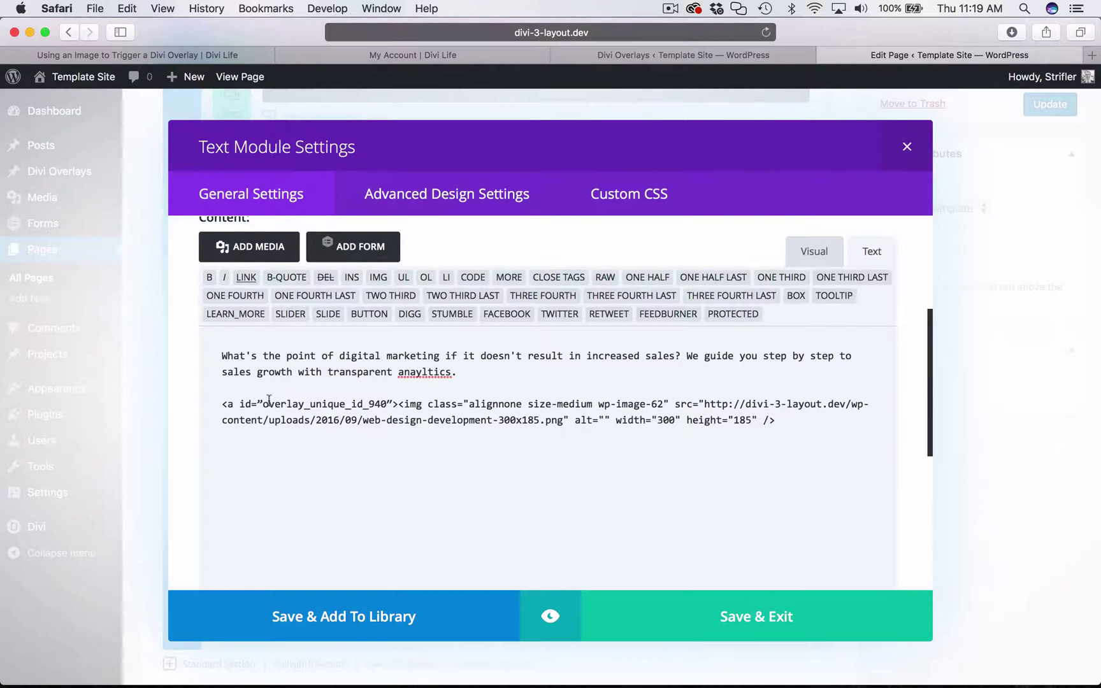
{"action": "left_click", "coordinate": [262, 403]}
{"action": "key", "text": "BackSpace"}
{"action": "type", "text": "\""}
{"action": "left_click", "coordinate": [393, 404]}
{"action": "key", "text": "BackSpace"}
{"action": "type", "text": "\""}
{"action": "double_click", "coordinate": [260, 403]}
{"action": "key", "text": "Left"}
{"action": "key", "text": "Left"}
- Add the closing </a> after the img tag, checking it against the tutorial article
{"action": "left_click", "coordinate": [642, 52]}
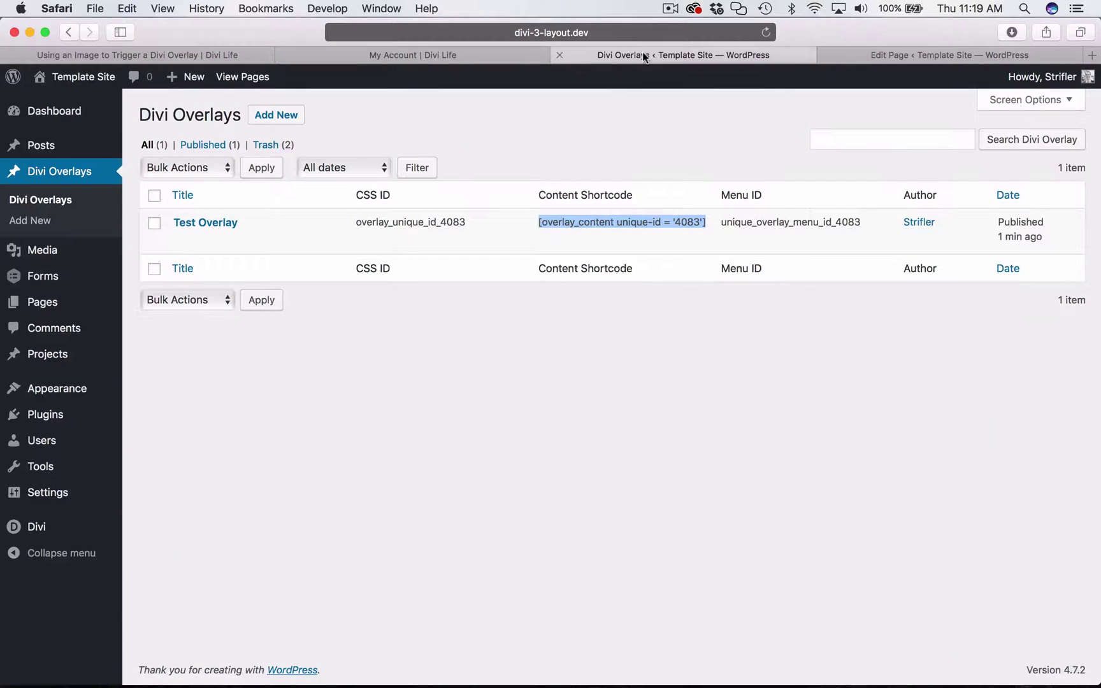
{"action": "left_click", "coordinate": [180, 52]}
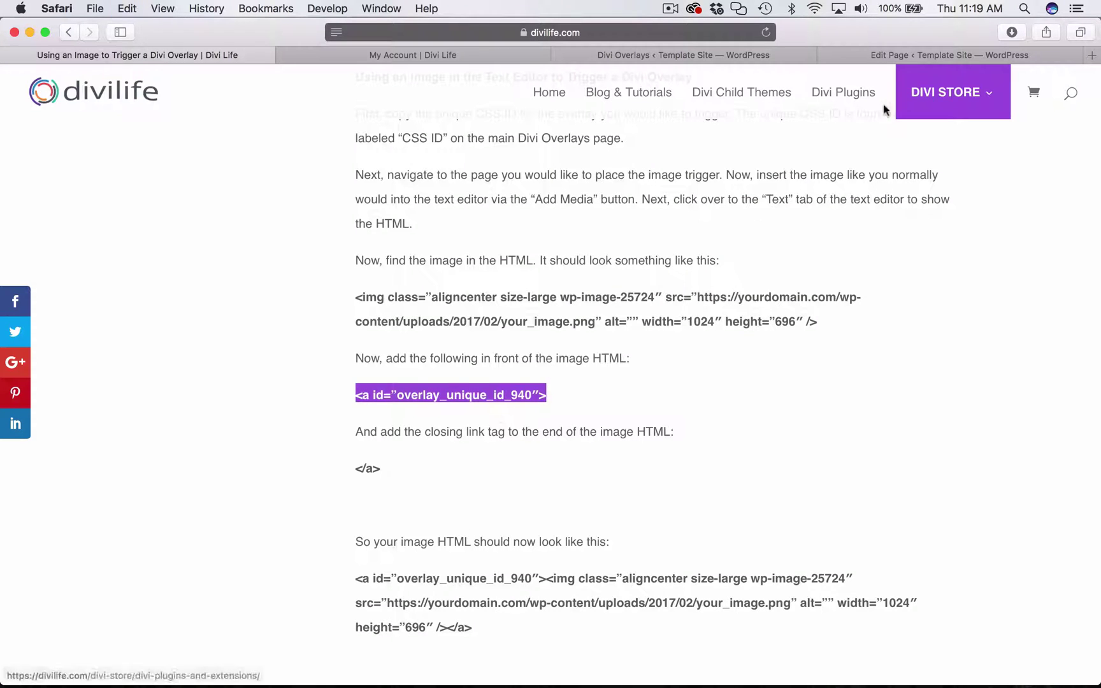
{"action": "left_click", "coordinate": [899, 53]}
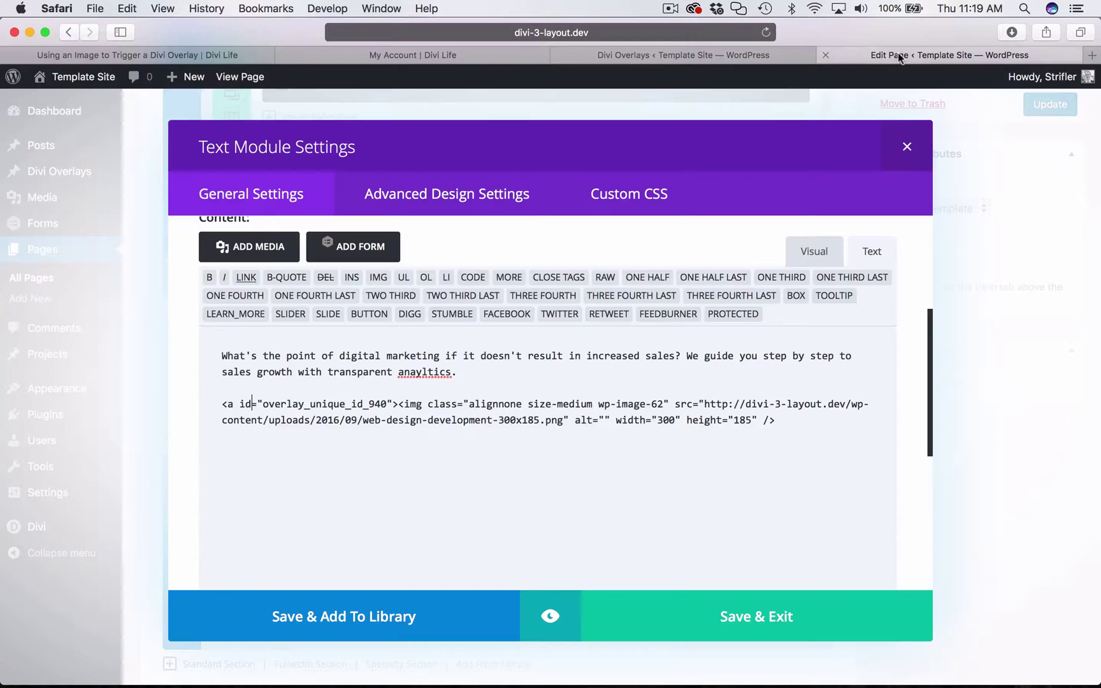
{"action": "left_click", "coordinate": [796, 433]}
{"action": "type", "text": "</a>"}
{"action": "left_click", "coordinate": [151, 52]}
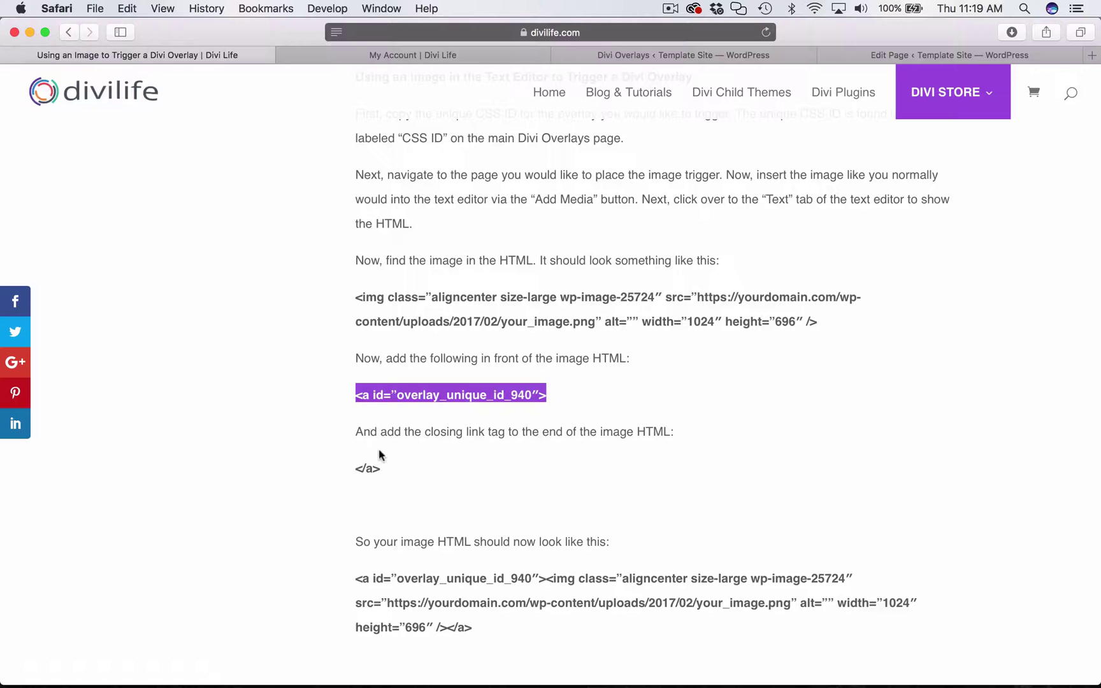
{"action": "left_click_drag", "start_coordinate": [355, 468], "coordinate": [380, 469]}
{"action": "left_click", "coordinate": [323, 436]}
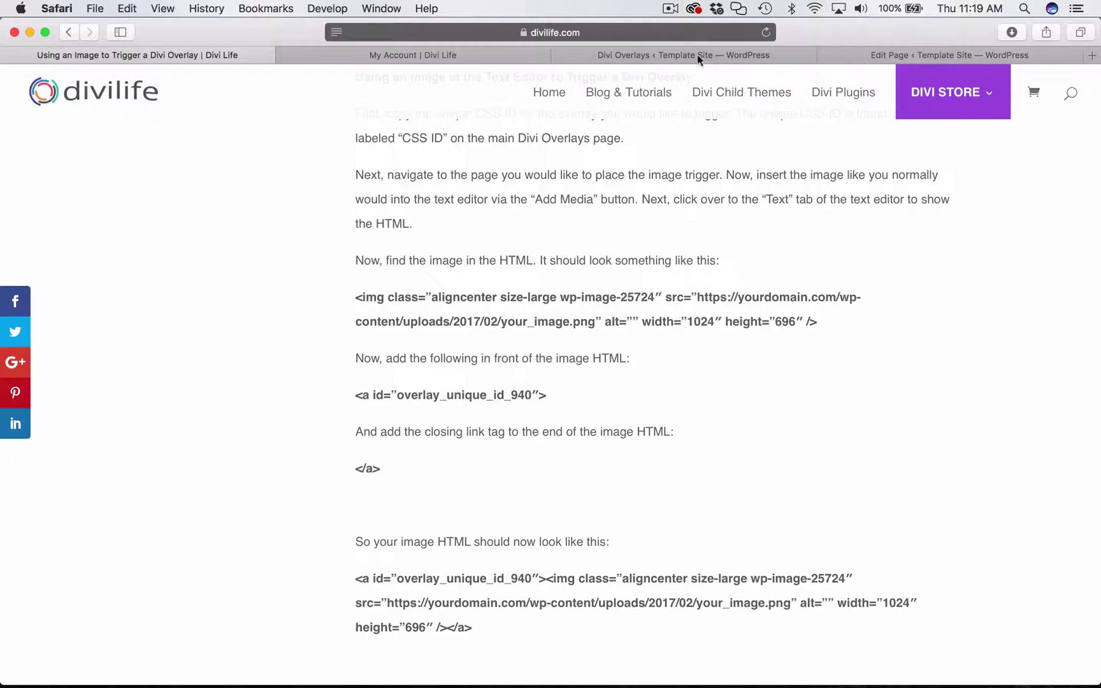
{"action": "left_click", "coordinate": [926, 55]}
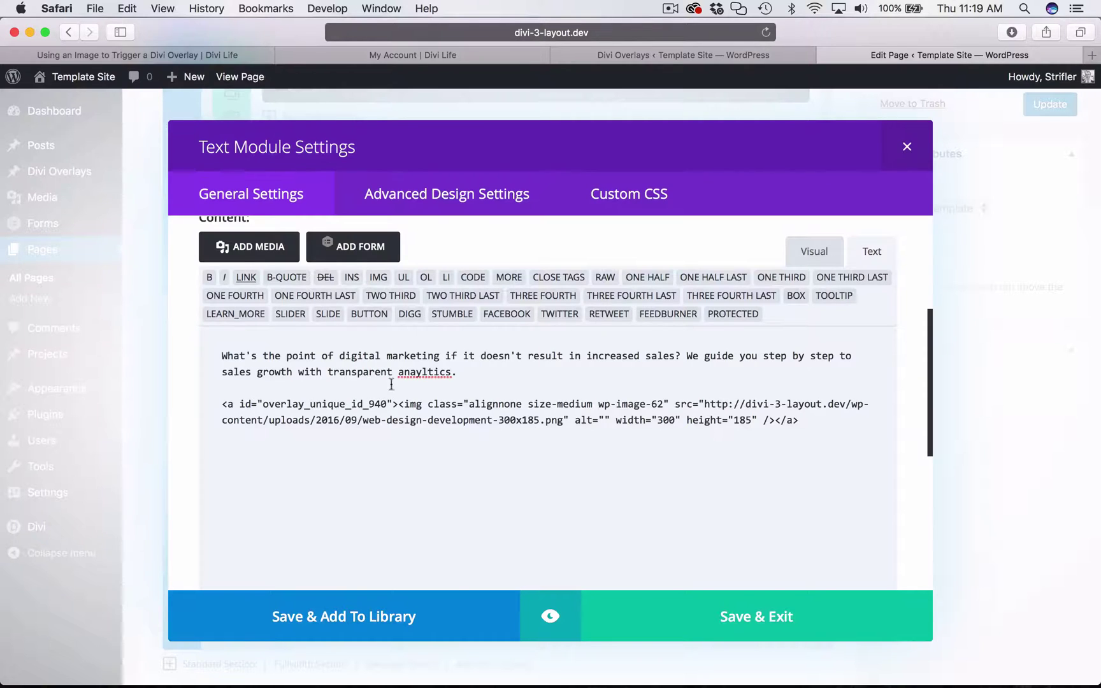
{"action": "left_click", "coordinate": [683, 53]}
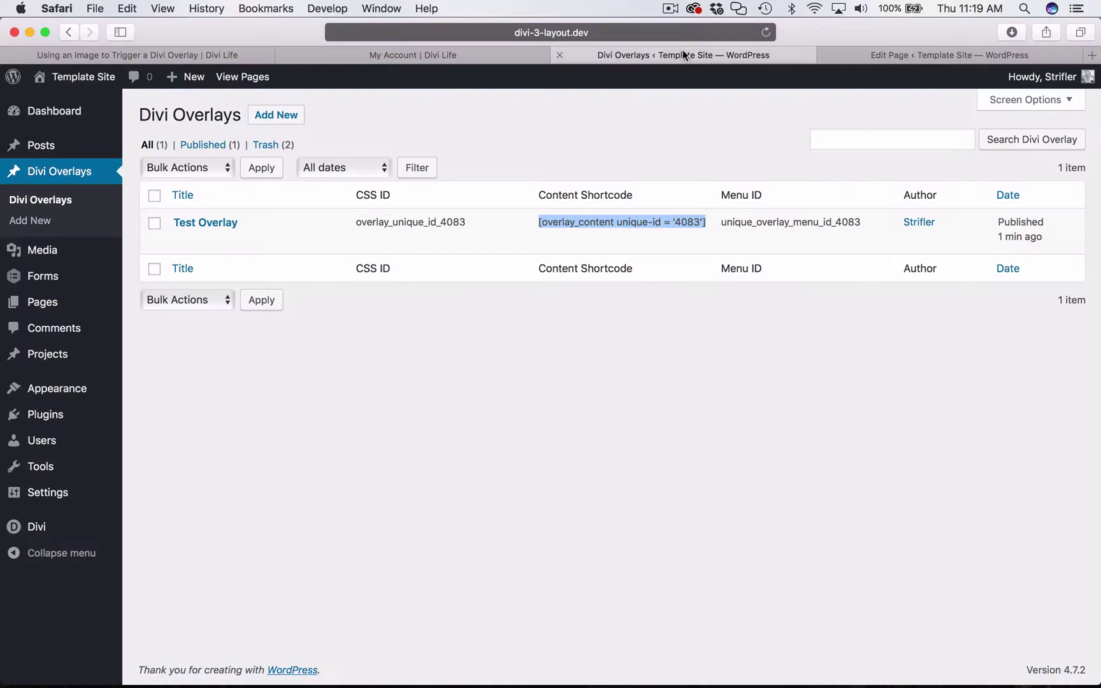
- Replace 940 with Test Overlay's 4083 so the link id reads overlay_unique_id_4083
{"action": "double_click", "coordinate": [393, 221]}
{"action": "key", "text": "super+c"}
{"action": "left_click", "coordinate": [457, 244]}
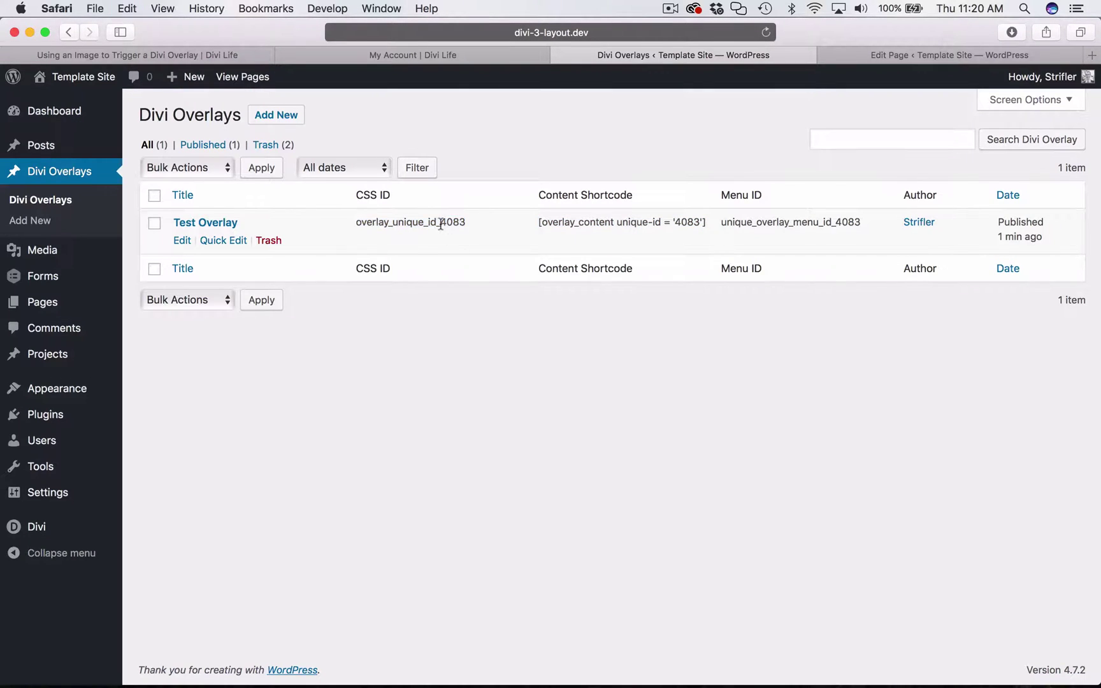
{"action": "left_click_drag", "start_coordinate": [440, 222], "coordinate": [467, 224]}
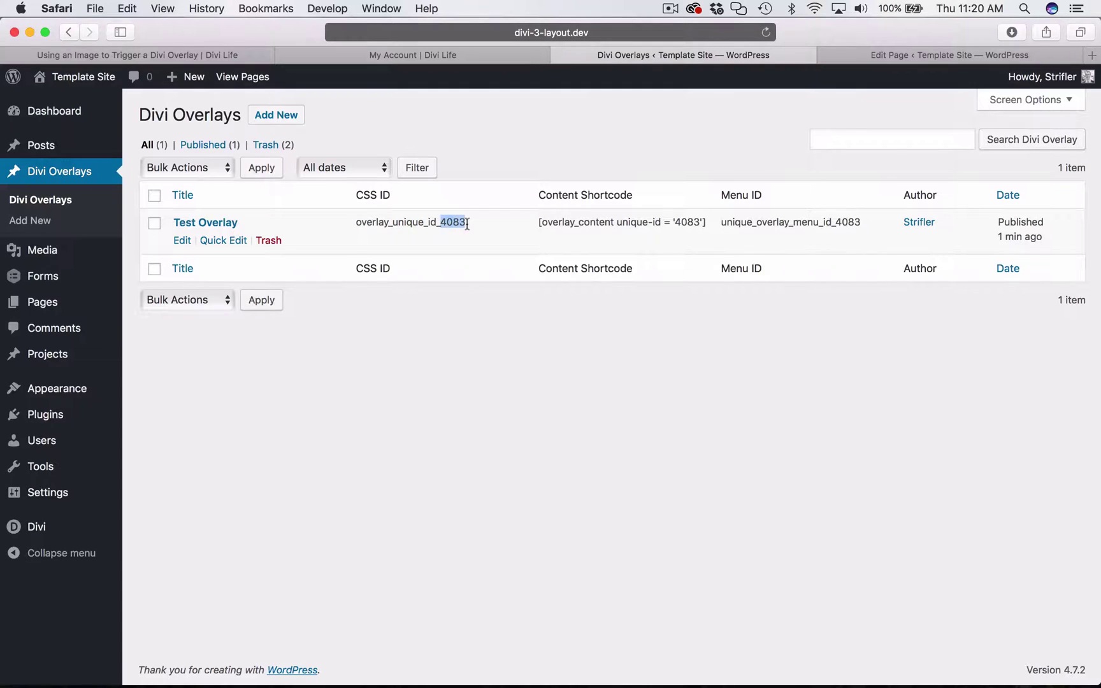
{"action": "left_click", "coordinate": [920, 53]}
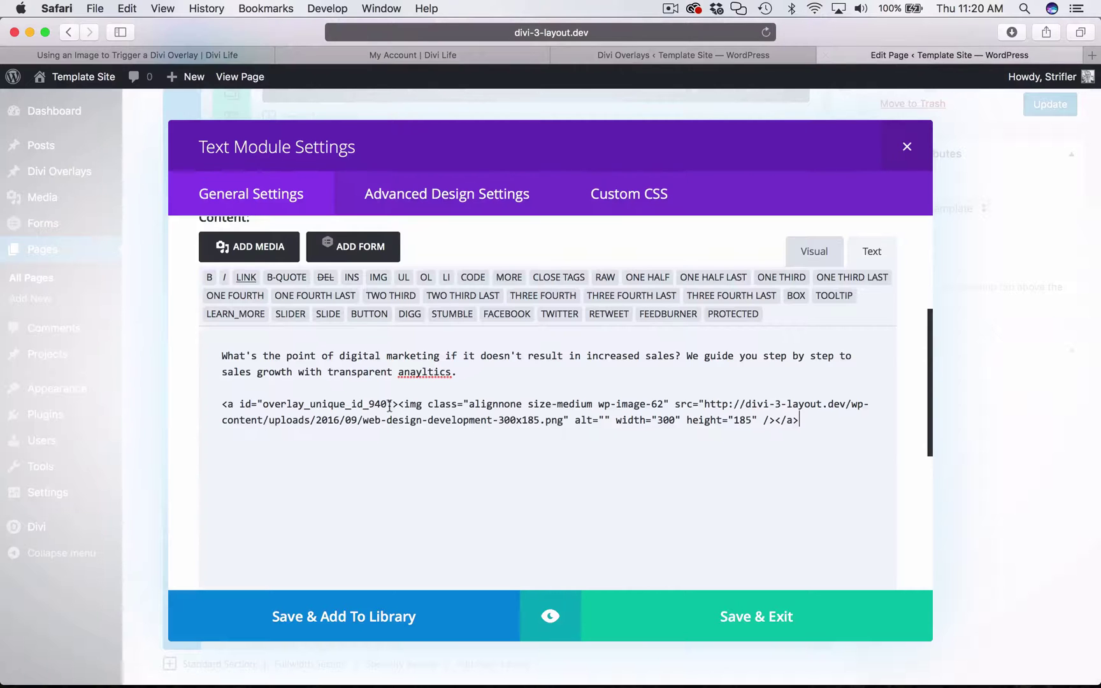
{"action": "left_click_drag", "start_coordinate": [386, 405], "coordinate": [371, 407]}
{"action": "key", "text": "super+v"}
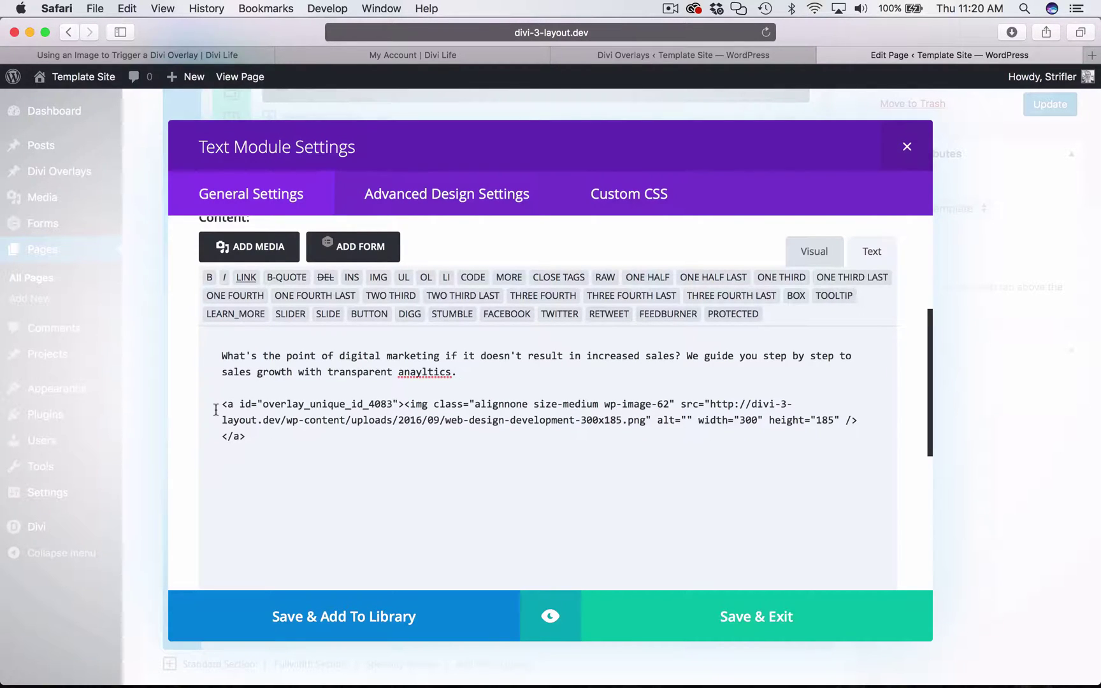
{"action": "left_click_drag", "start_coordinate": [222, 407], "coordinate": [406, 405]}
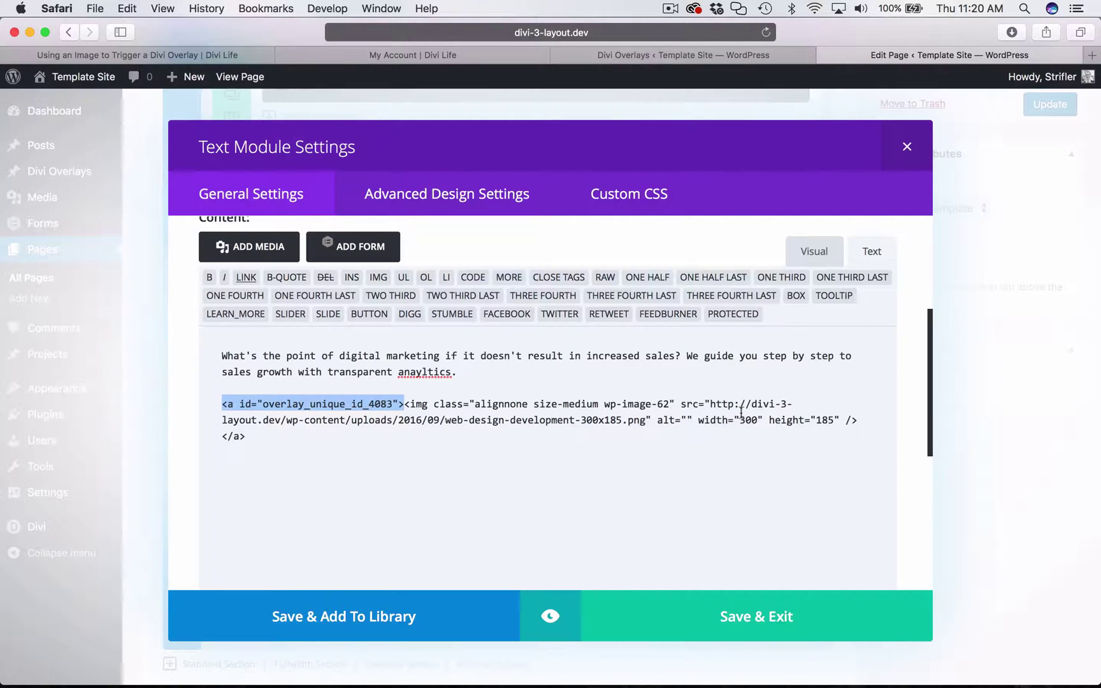
{"action": "left_click_drag", "start_coordinate": [258, 442], "coordinate": [217, 442]}
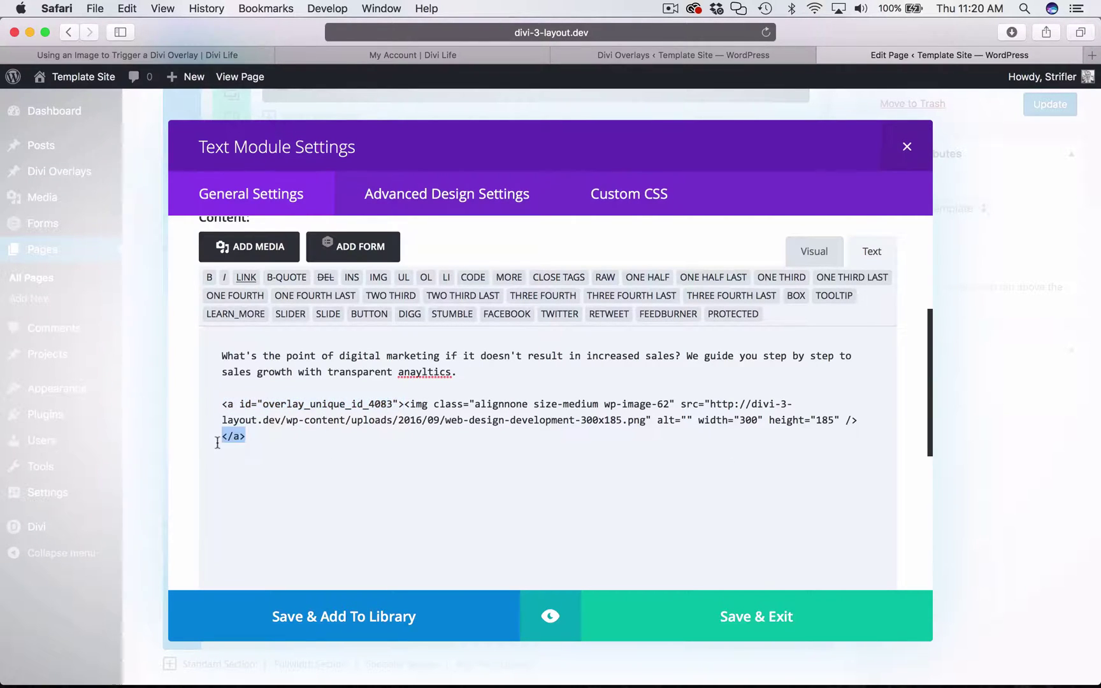
- Save and exit the Text module, update the Home page, and view the live page
{"action": "left_click", "coordinate": [763, 614]}
{"action": "scroll", "coordinate": [984, 408], "scroll_direction": "up", "scroll_amount": 5}
{"action": "left_click", "coordinate": [1050, 248]}
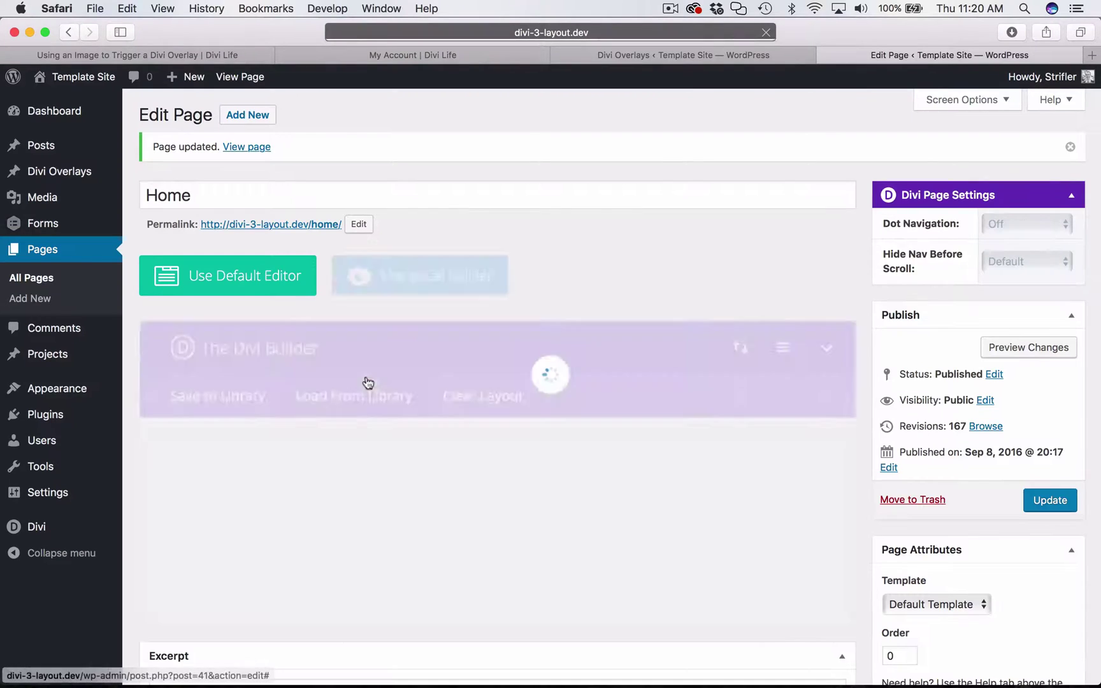
{"action": "left_click", "coordinate": [248, 147]}
{"action": "scroll", "coordinate": [668, 543], "scroll_direction": "down", "scroll_amount": 5}
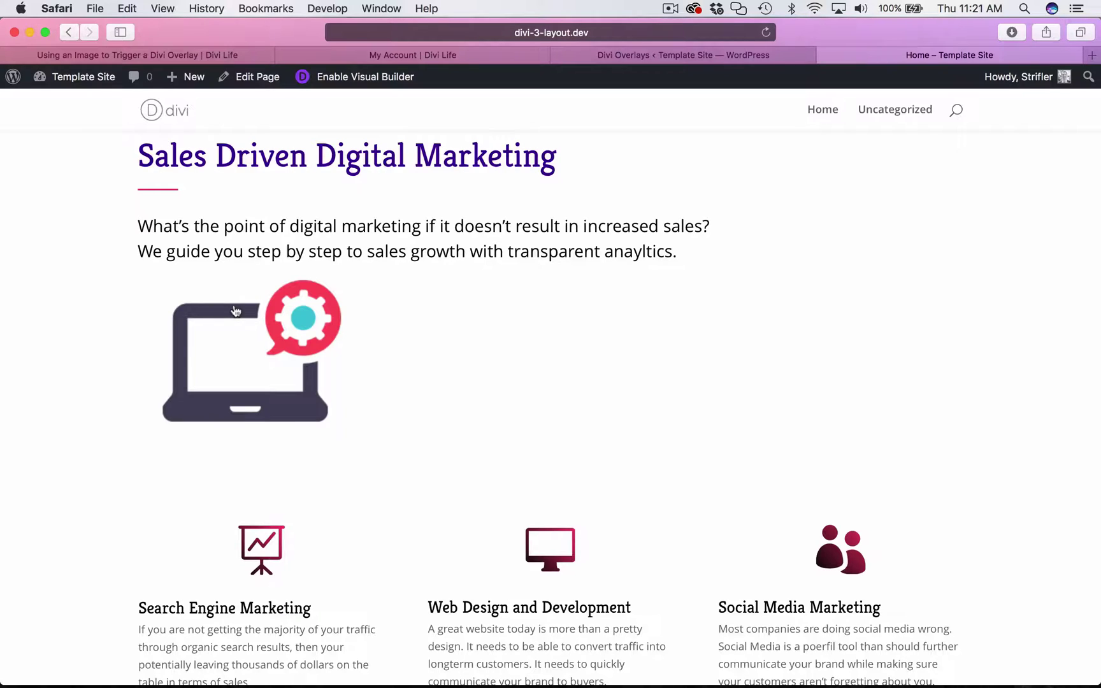
- Test that the laptop image opens the blue overlay, close it, and reopen the Home page editor
{"action": "left_click", "coordinate": [247, 345]}
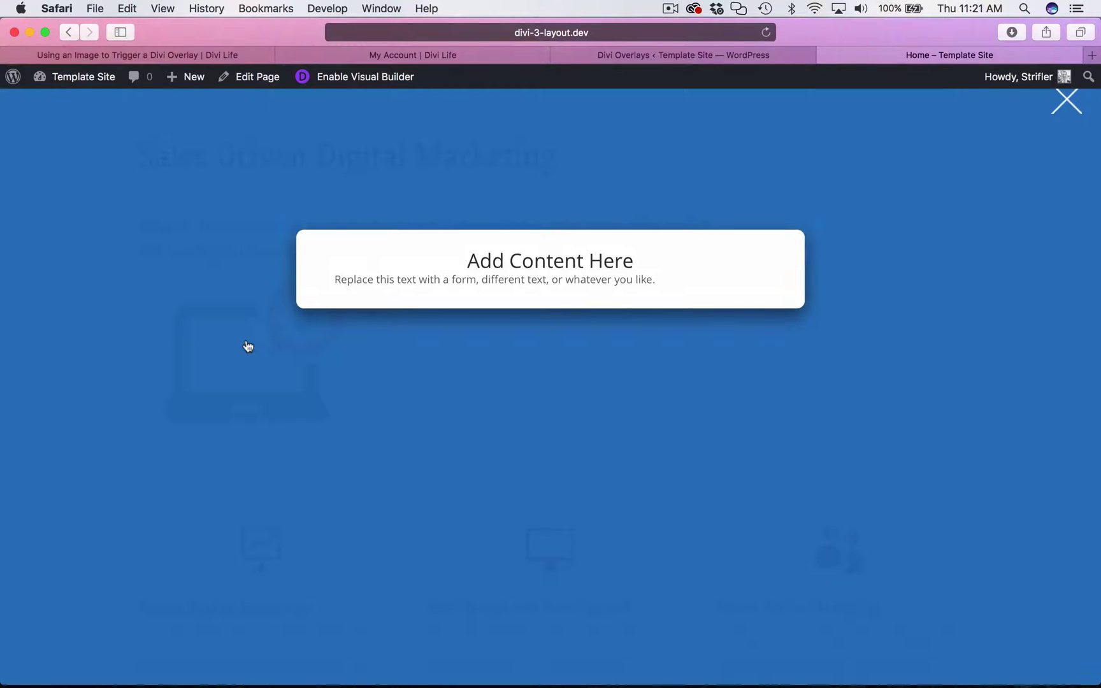
{"action": "left_click", "coordinate": [1066, 101]}
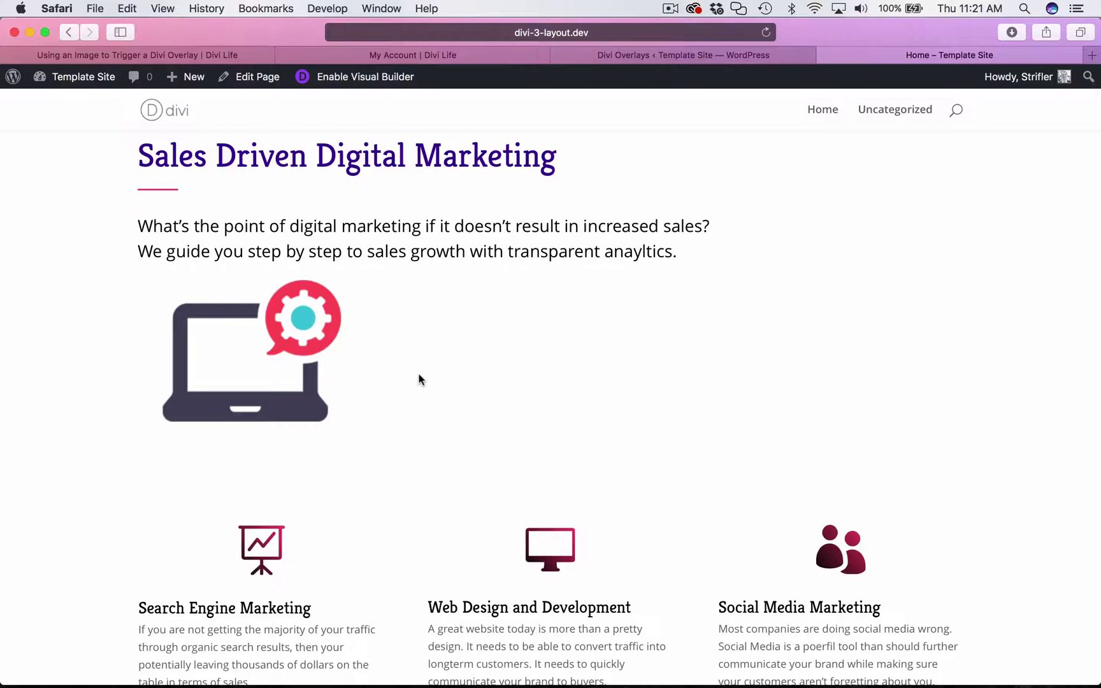
{"action": "left_click", "coordinate": [684, 53]}
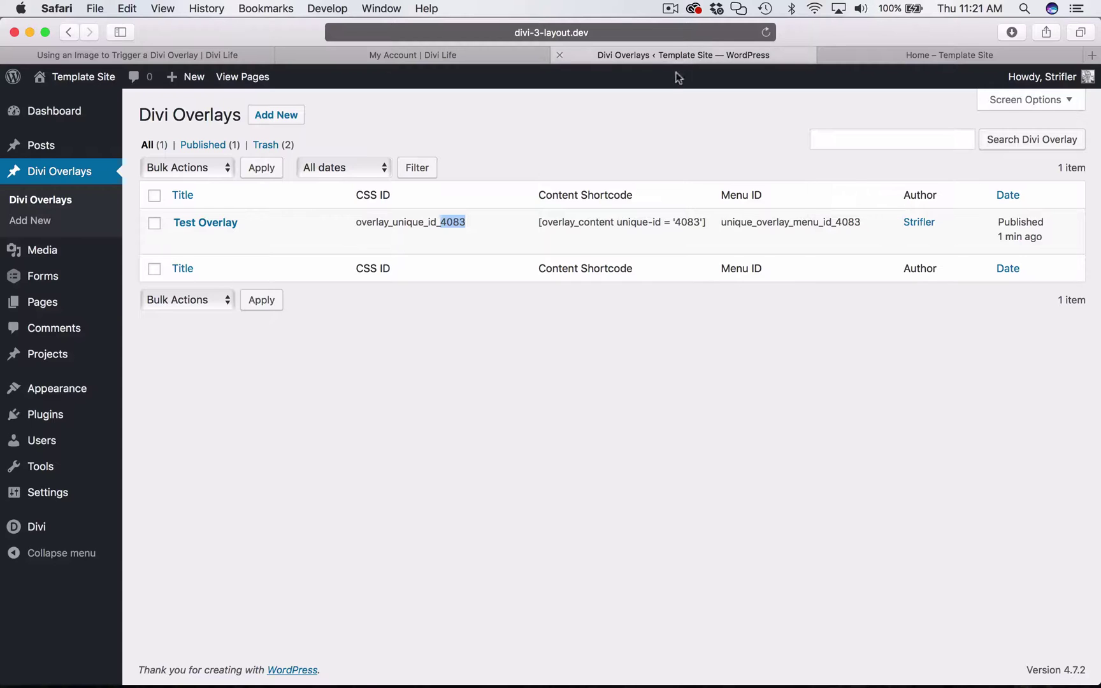
{"action": "left_click", "coordinate": [903, 55]}
{"action": "left_click", "coordinate": [255, 76]}
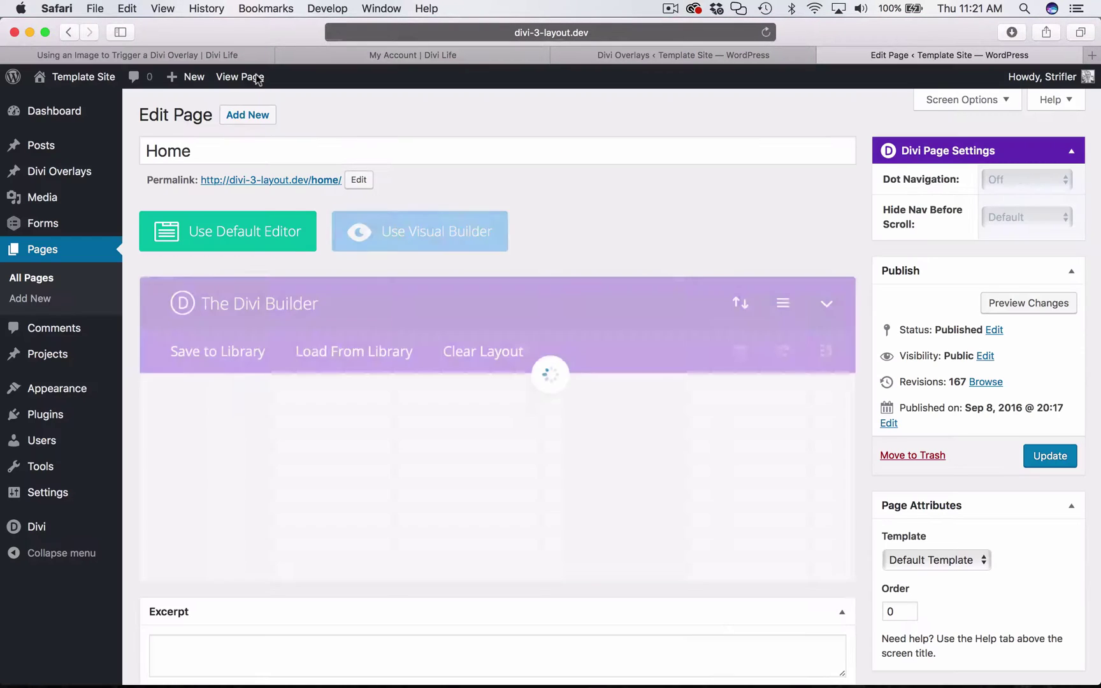
{"action": "scroll", "coordinate": [820, 425], "scroll_direction": "down", "scroll_amount": 3}
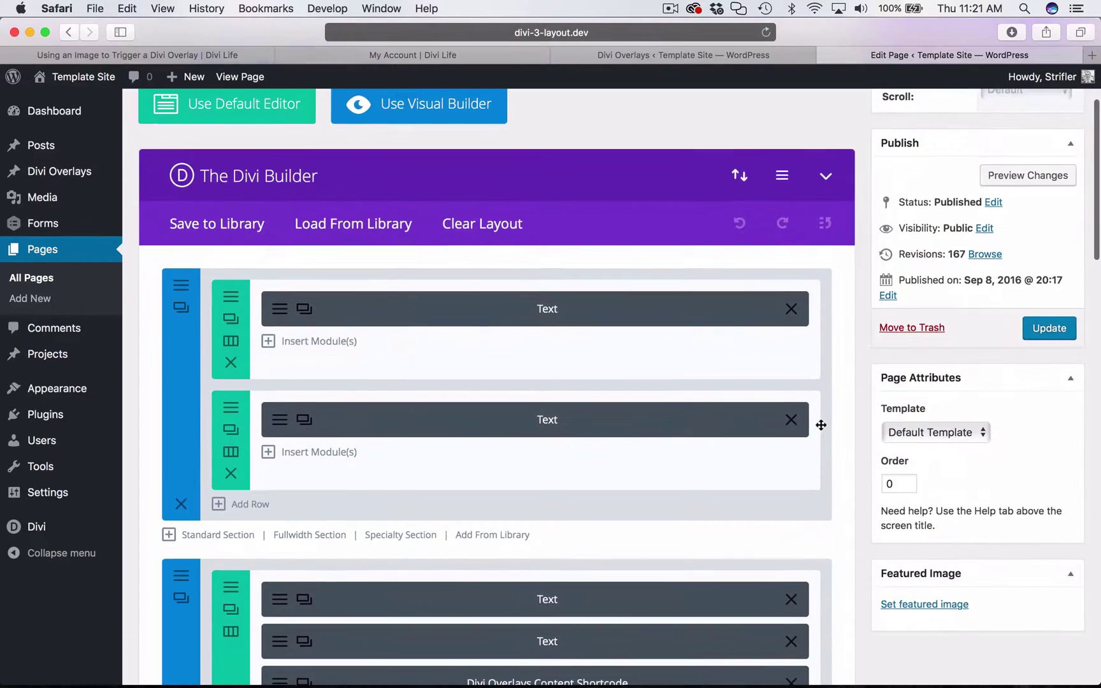
- Delete the <a><img></a> linked image code from the Text module's content and save it
{"action": "scroll", "coordinate": [821, 425], "scroll_direction": "down", "scroll_amount": 5}
{"action": "left_click", "coordinate": [271, 429]}
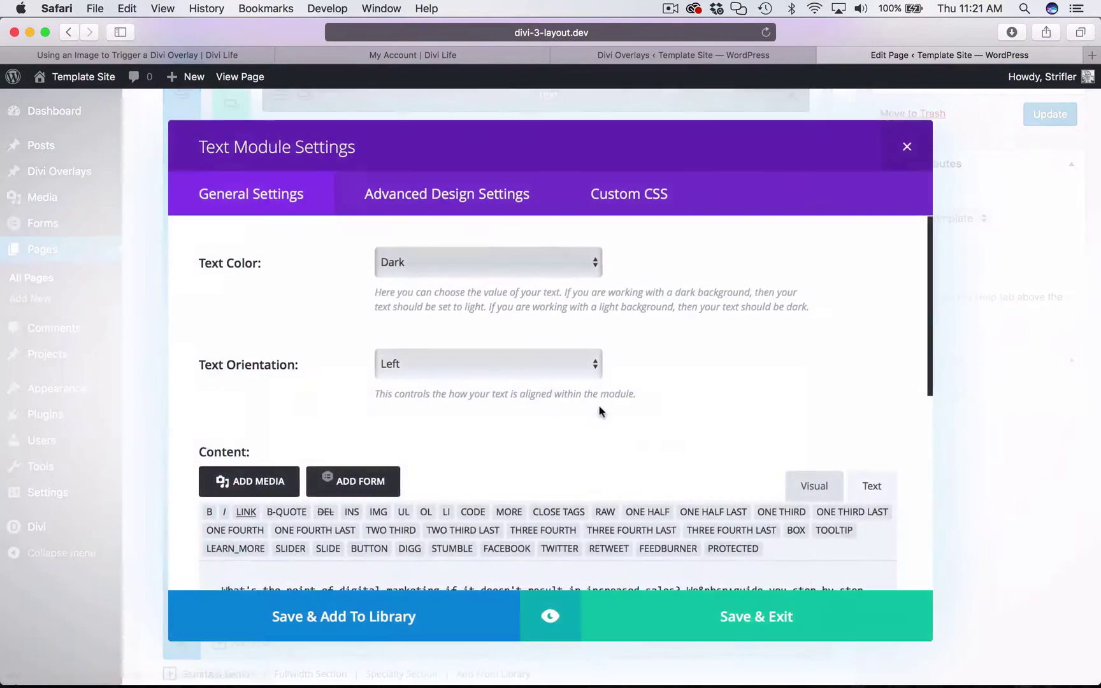
{"action": "scroll", "coordinate": [818, 423], "scroll_direction": "down", "scroll_amount": 8}
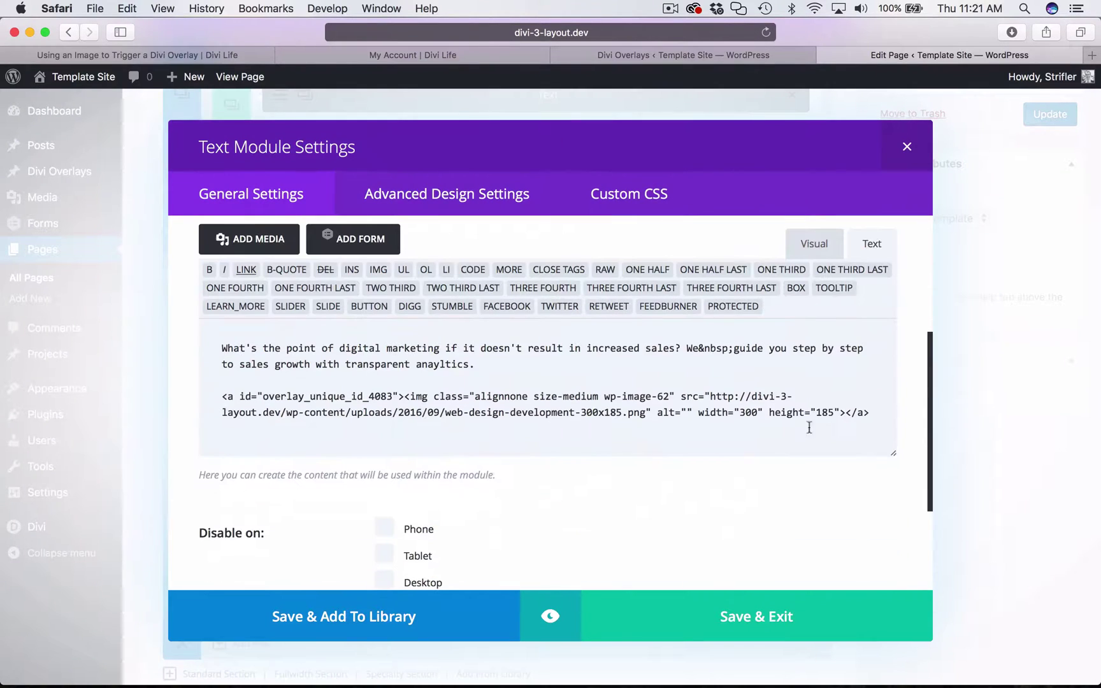
{"action": "left_click_drag", "start_coordinate": [870, 413], "coordinate": [201, 394]}
{"action": "key", "text": "BackSpace"}
{"action": "key", "text": "BackSpace"}
{"action": "key", "text": "BackSpace"}
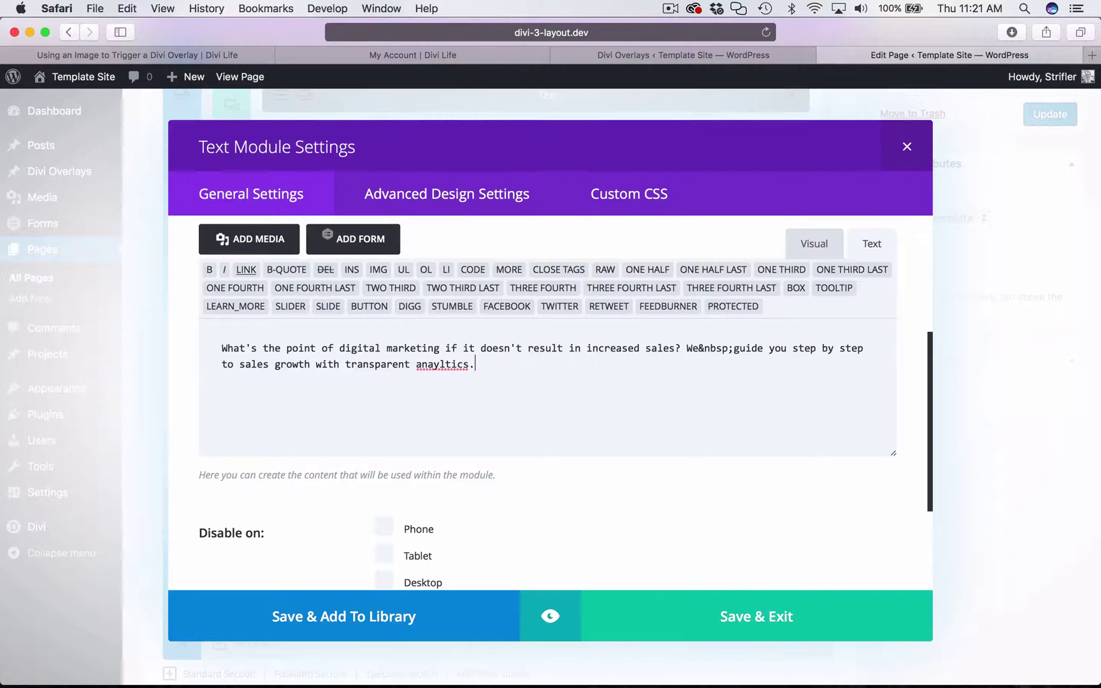
{"action": "left_click", "coordinate": [747, 617]}
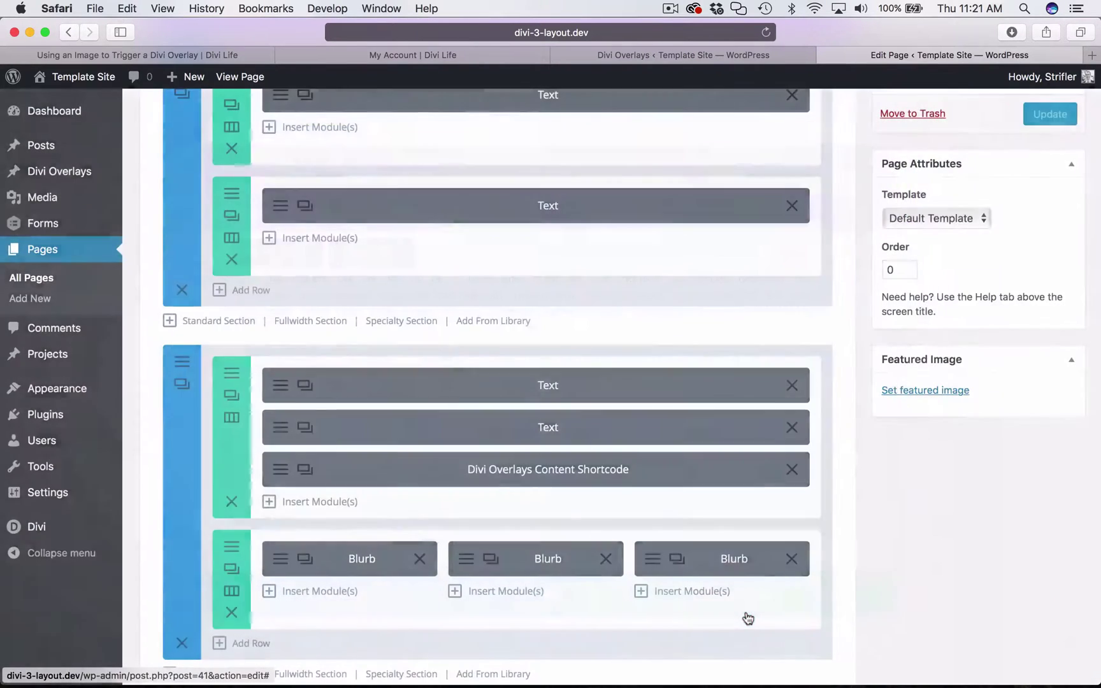
{"action": "scroll", "coordinate": [993, 553], "scroll_direction": "down", "scroll_amount": 3}
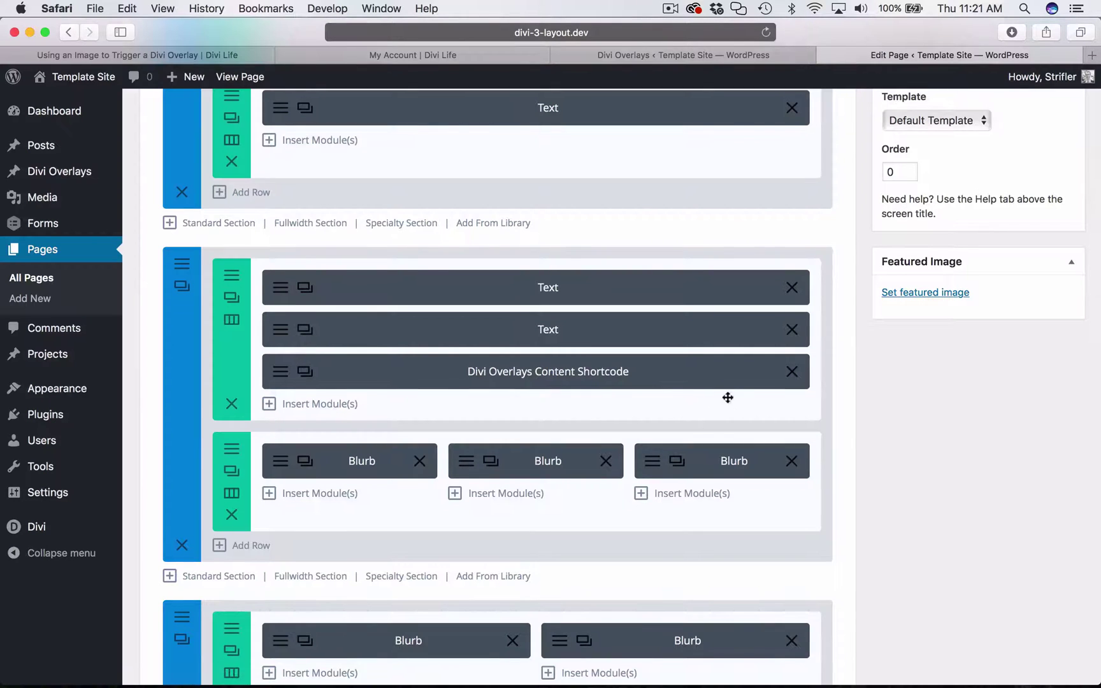
- Insert an Image module and set the social-media magnifier picture from the Media Library as its image
{"action": "left_click", "coordinate": [320, 405]}
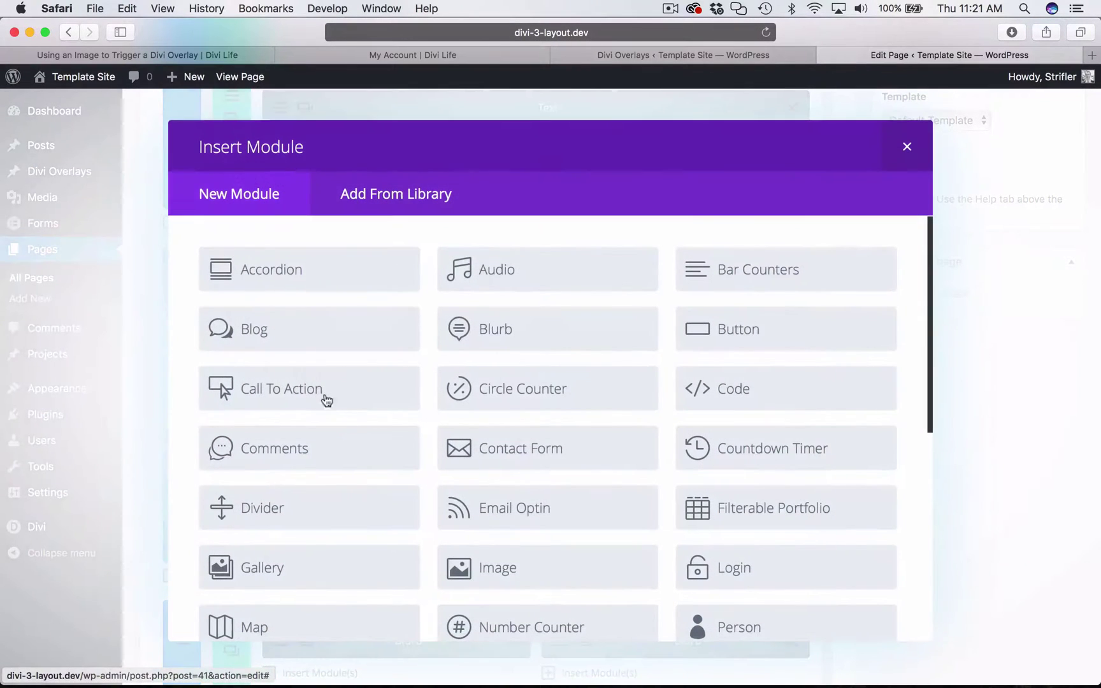
{"action": "scroll", "coordinate": [474, 393], "scroll_direction": "down", "scroll_amount": 3}
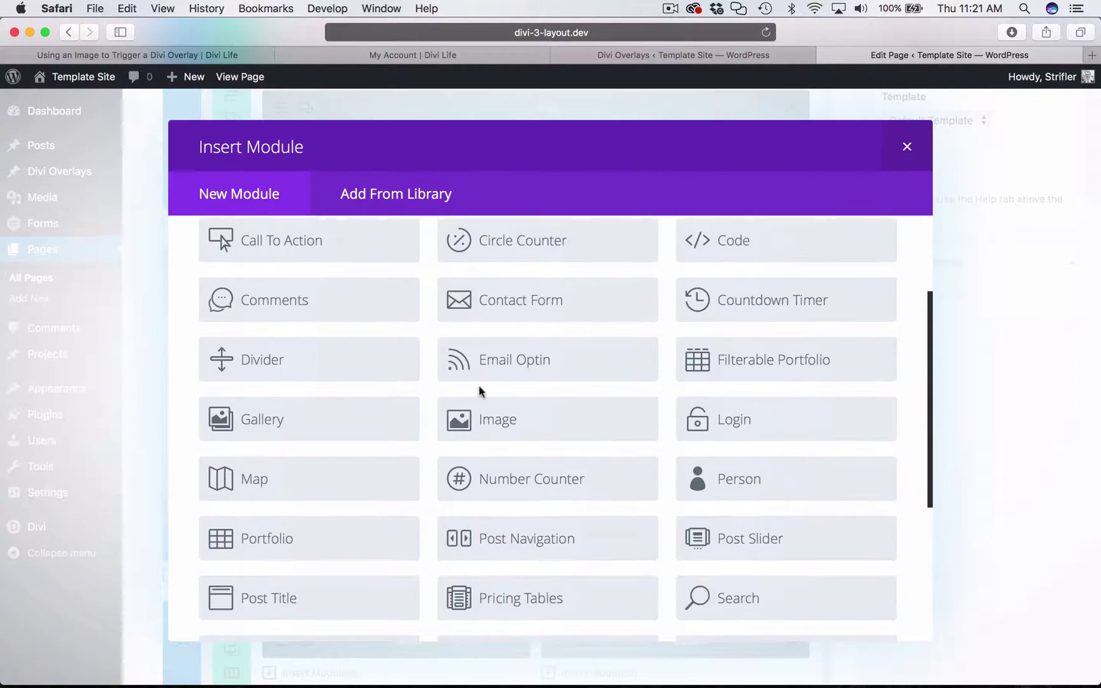
{"action": "left_click", "coordinate": [496, 425]}
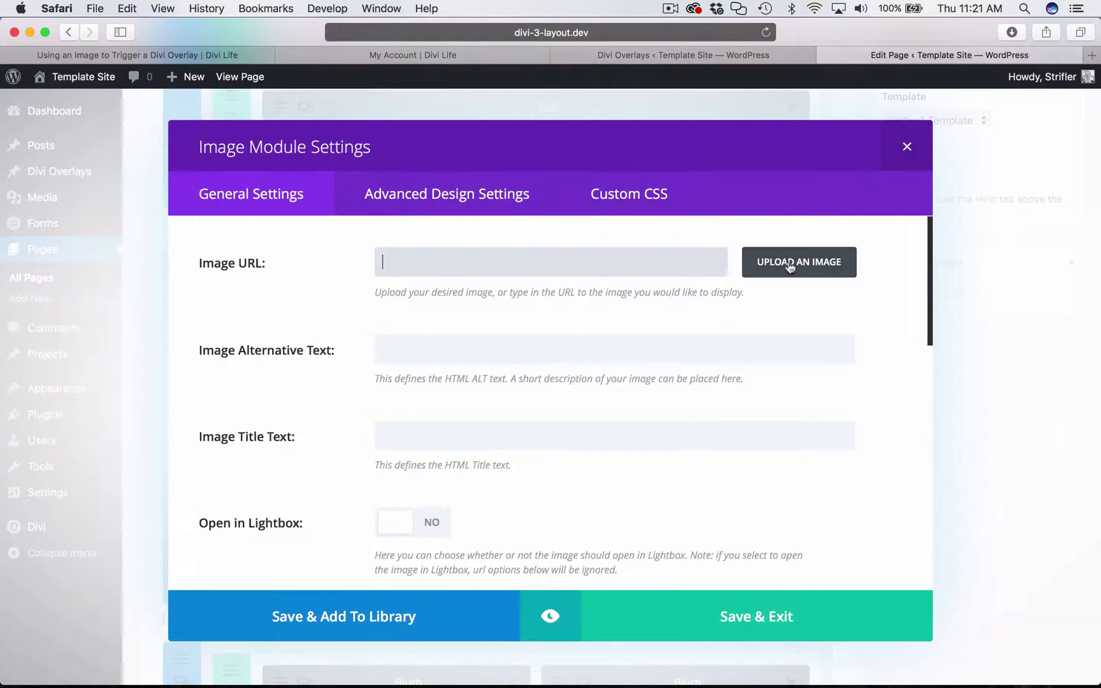
{"action": "left_click", "coordinate": [791, 263]}
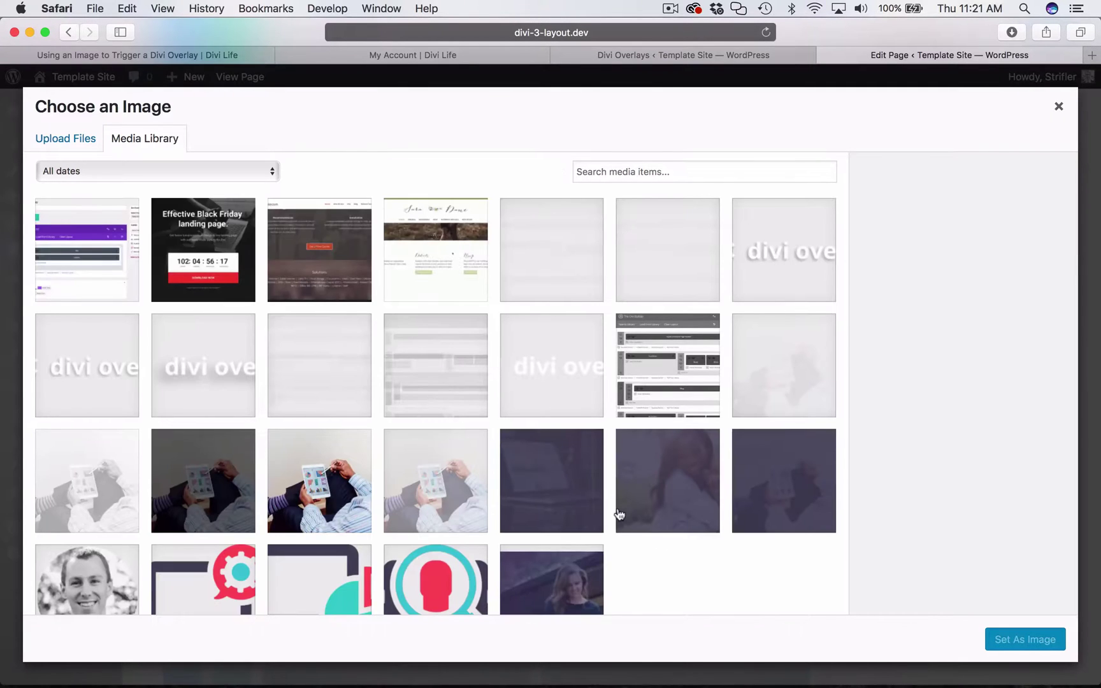
{"action": "scroll", "coordinate": [616, 514], "scroll_direction": "down", "scroll_amount": 2}
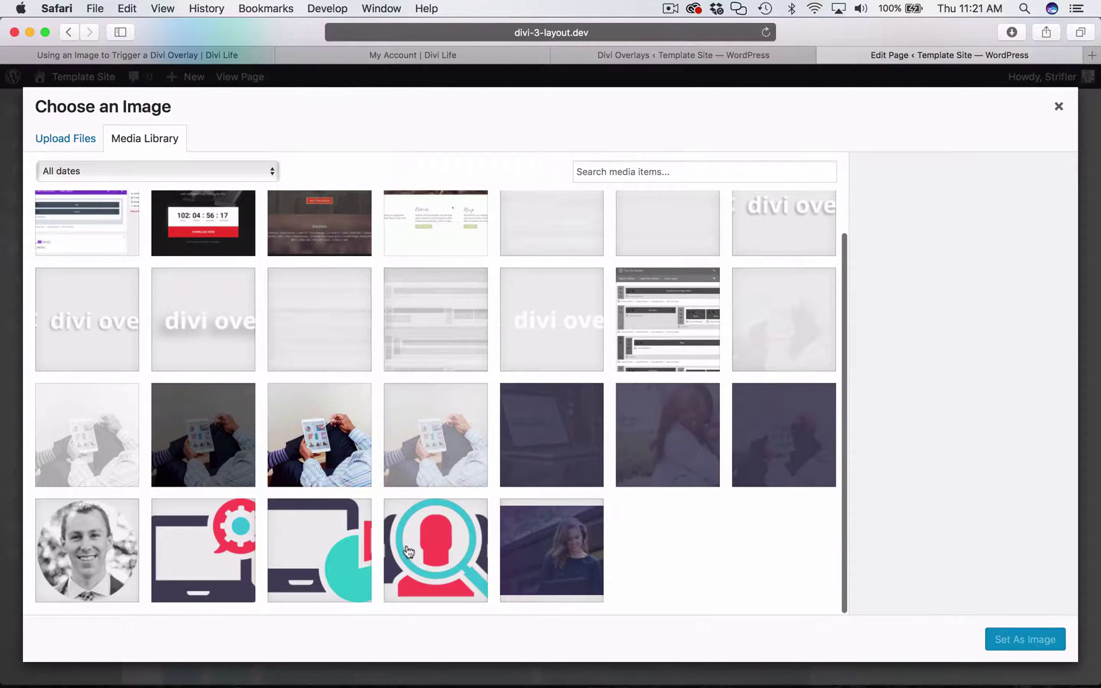
{"action": "left_click", "coordinate": [406, 544]}
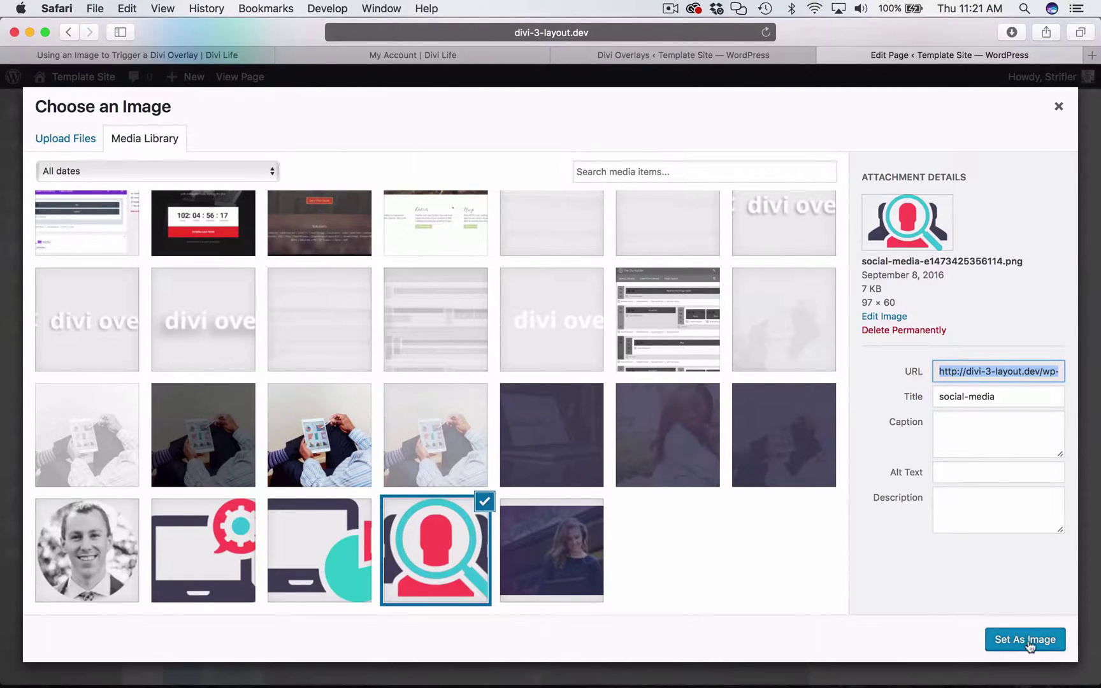
{"action": "left_click", "coordinate": [1025, 641]}
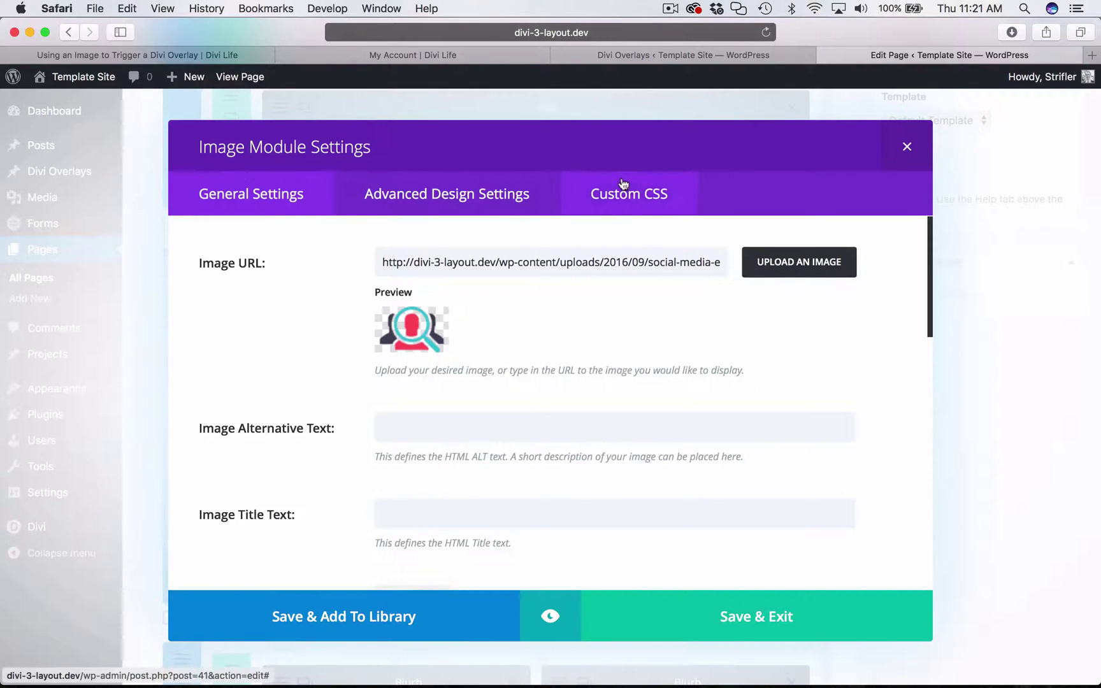
- Copy Test Overlay's CSS ID overlay_unique_id_4083 from the Divi Overlays list
{"action": "left_click", "coordinate": [396, 54]}
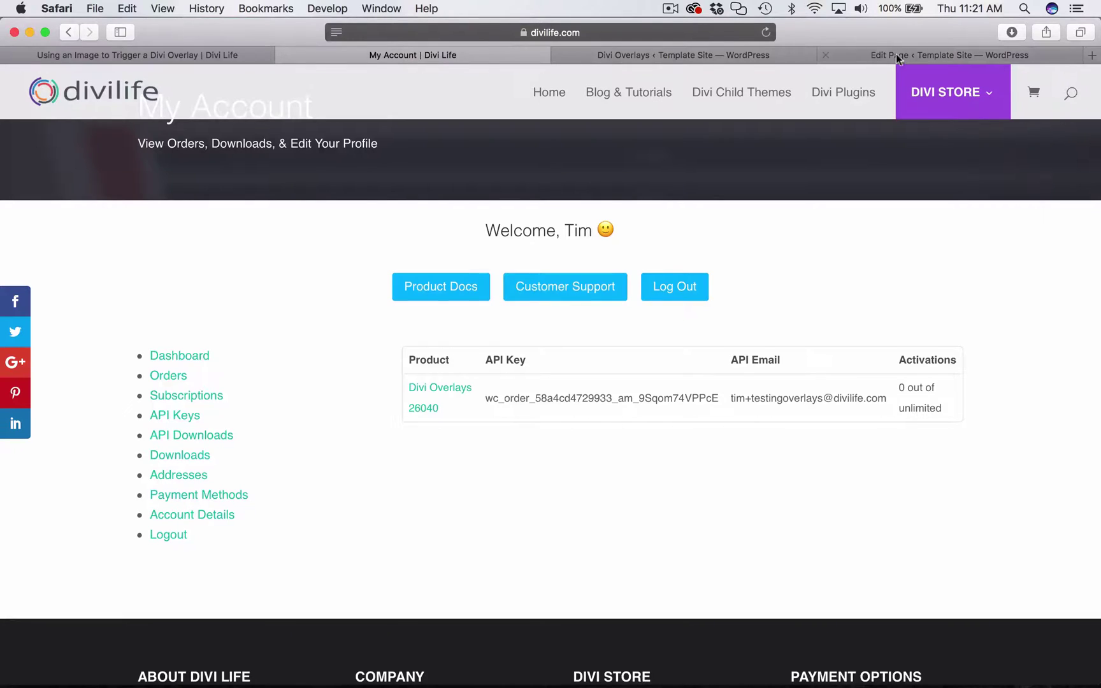
{"action": "left_click", "coordinate": [261, 54]}
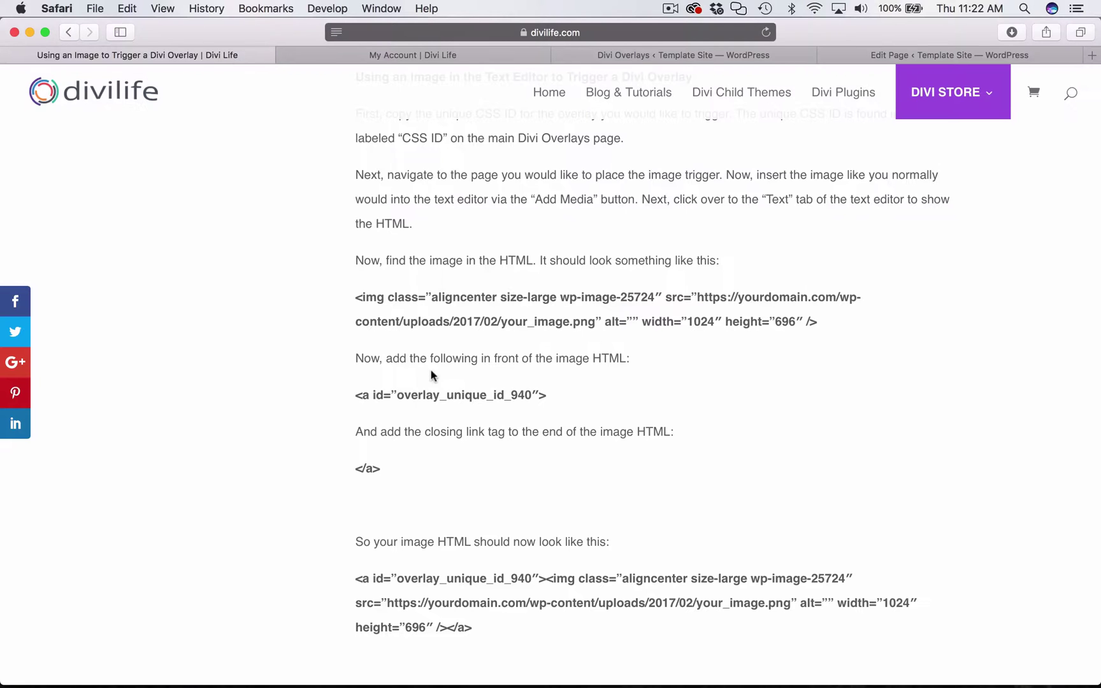
{"action": "left_click", "coordinate": [649, 52]}
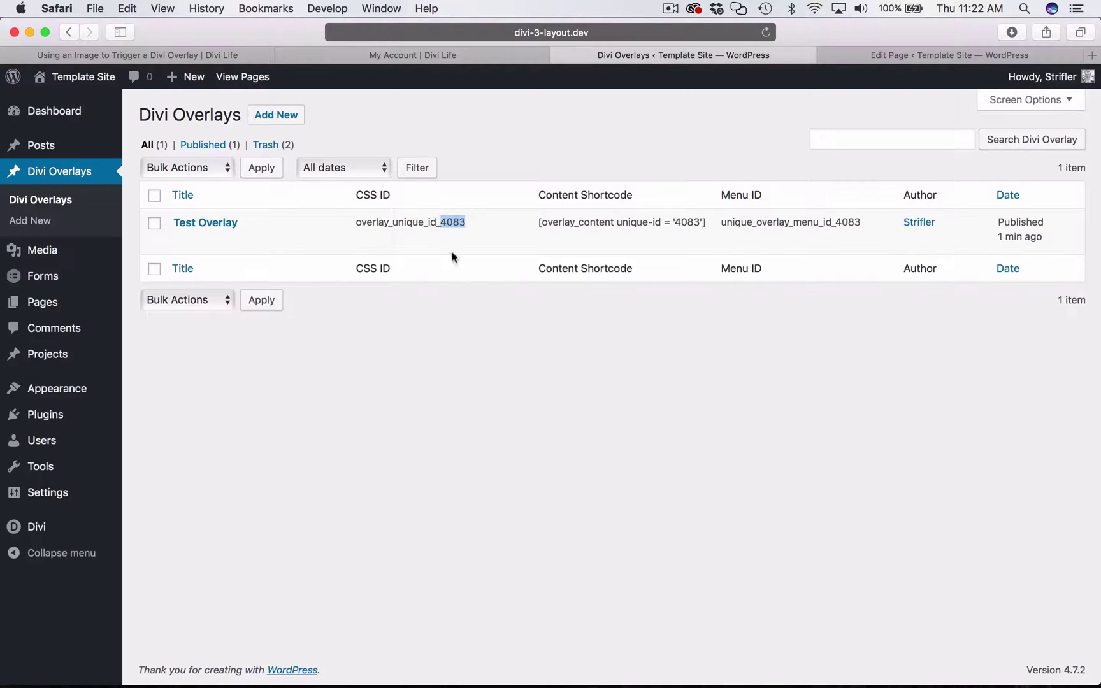
{"action": "double_click", "coordinate": [370, 218]}
{"action": "key", "text": "super+c"}
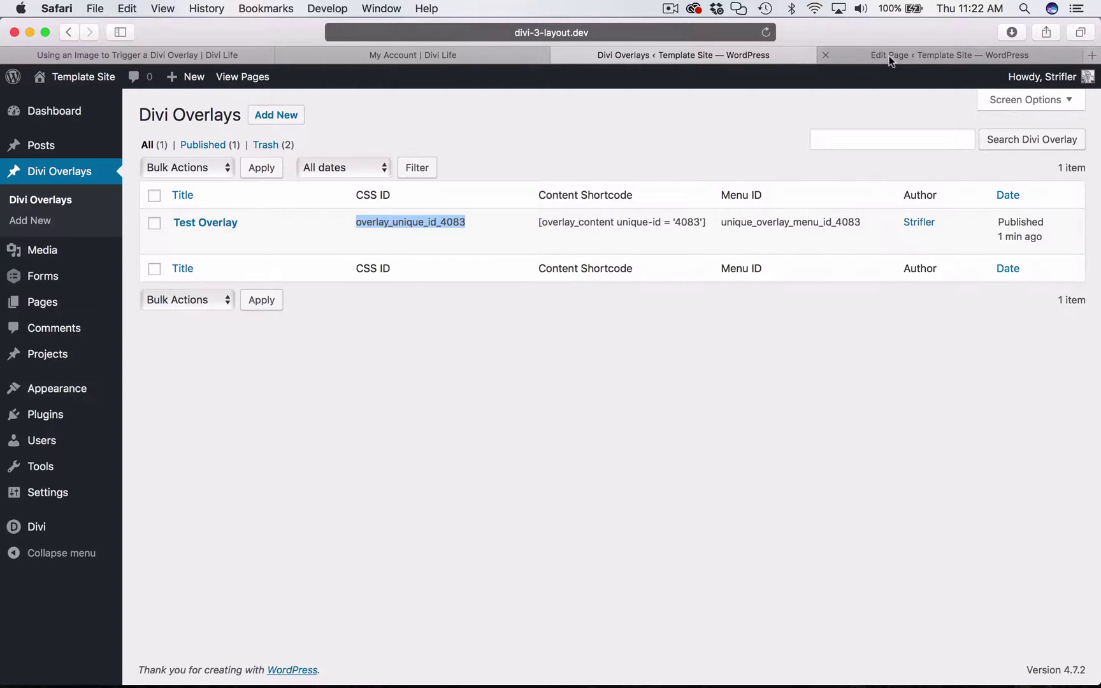
- Paste overlay_unique_id_4083 into the image module's Custom CSS ID field
{"action": "left_click", "coordinate": [923, 54]}
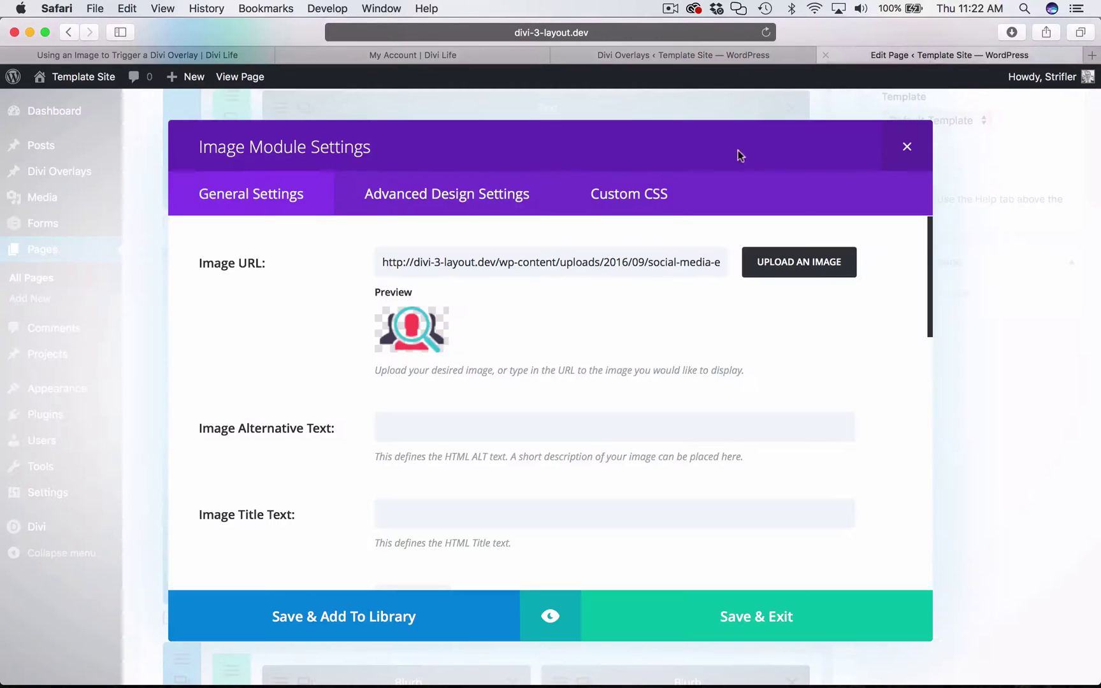
{"action": "left_click", "coordinate": [629, 194]}
{"action": "left_click", "coordinate": [346, 273]}
{"action": "key", "text": "super+v"}
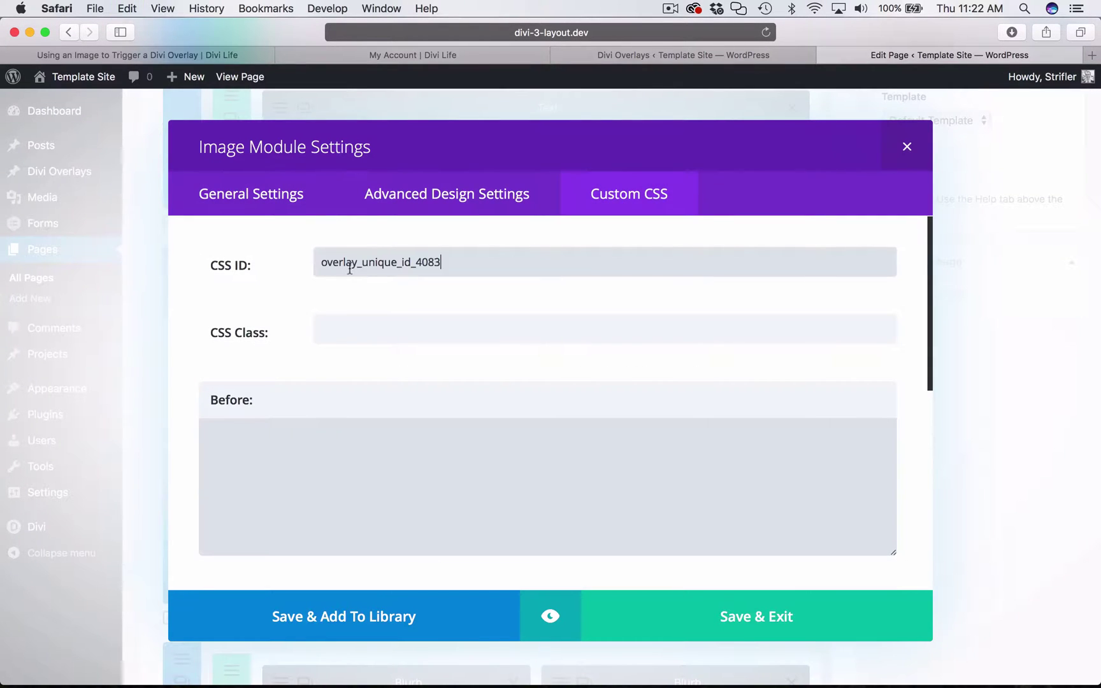
{"action": "left_click", "coordinate": [248, 196]}
- Try Link URL values such as #open-overlay and #open on the image module
{"action": "scroll", "coordinate": [628, 479], "scroll_direction": "down", "scroll_amount": 10}
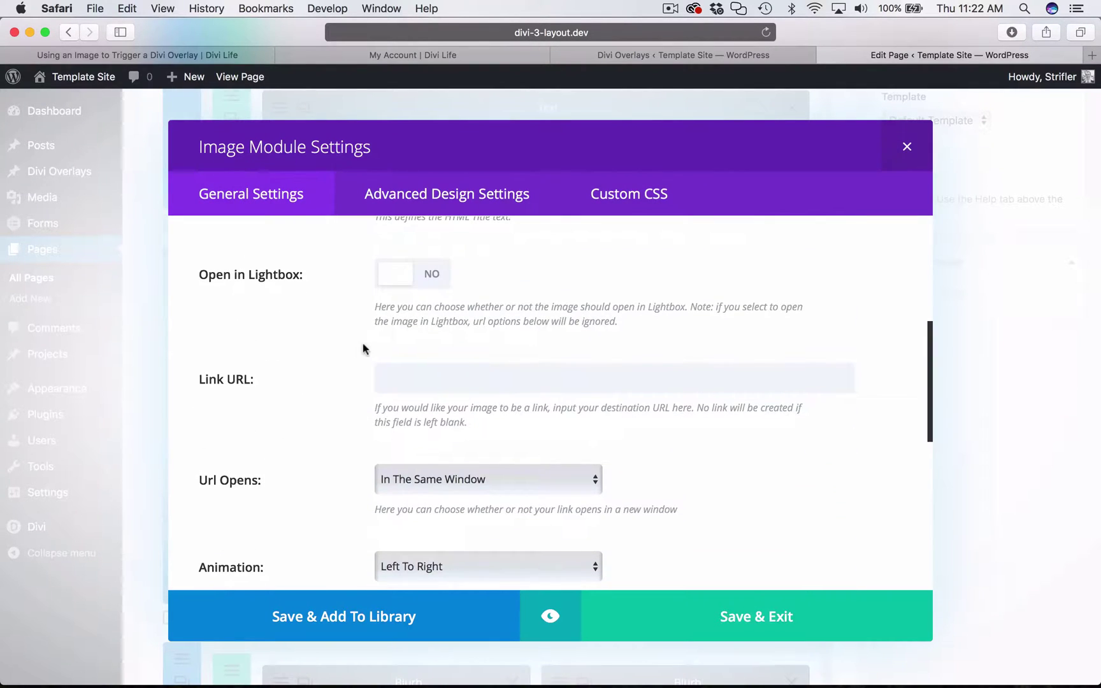
{"action": "left_click", "coordinate": [404, 381]}
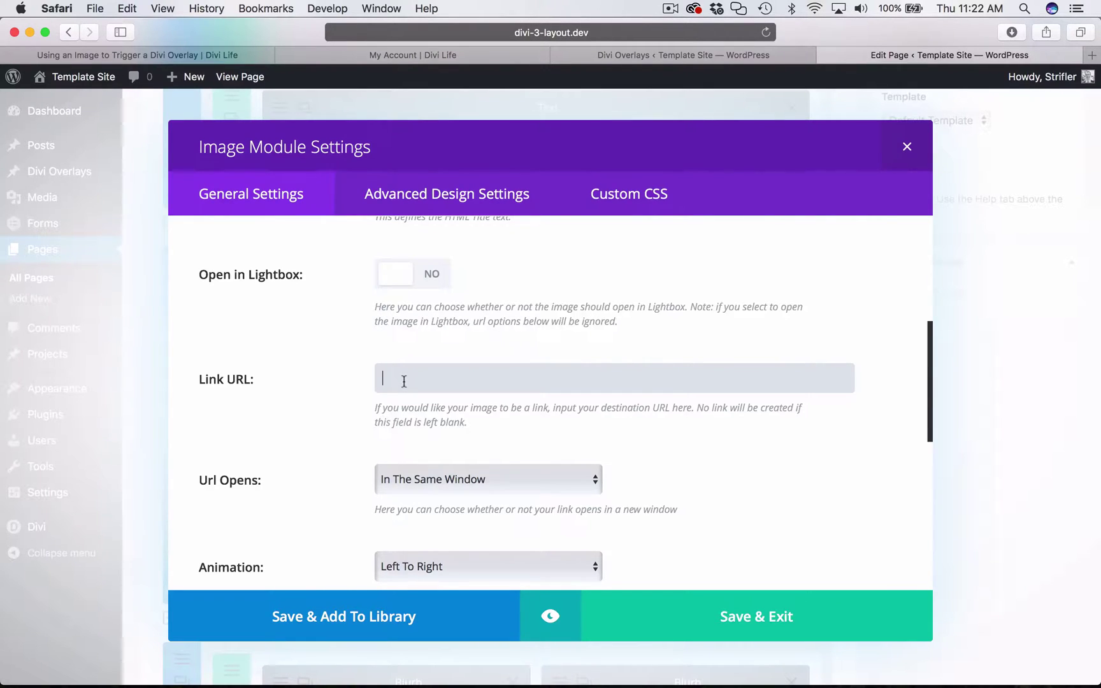
{"action": "type", "text": "#open-overlay"}
{"action": "key", "text": "BackSpace"}
{"action": "key", "text": "BackSpace"}
{"action": "key", "text": "BackSpace"}
{"action": "key", "text": "BackSpace"}
{"action": "key", "text": "BackSpace"}
{"action": "key", "text": "BackSpace"}
{"action": "key", "text": "BackSpace"}
{"action": "key", "text": "BackSpace"}
{"action": "key", "text": "BackSpace"}
{"action": "key", "text": "BackSpace"}
{"action": "key", "text": "BackSpace"}
{"action": "type", "text": "bananas"}
{"action": "key", "text": "BackSpace"}
{"action": "key", "text": "BackSpace"}
{"action": "key", "text": "BackSpace"}
{"action": "key", "text": "BackSpace"}
{"action": "key", "text": "BackSpace"}
{"action": "key", "text": "BackSpace"}
{"action": "key", "text": "BackSpace"}
{"action": "type", "text": "open"}
{"action": "double_click", "coordinate": [402, 379]}
{"action": "left_click", "coordinate": [387, 383]}
{"action": "triple_click", "coordinate": [387, 382]}
{"action": "type", "text": "http://google.com"}
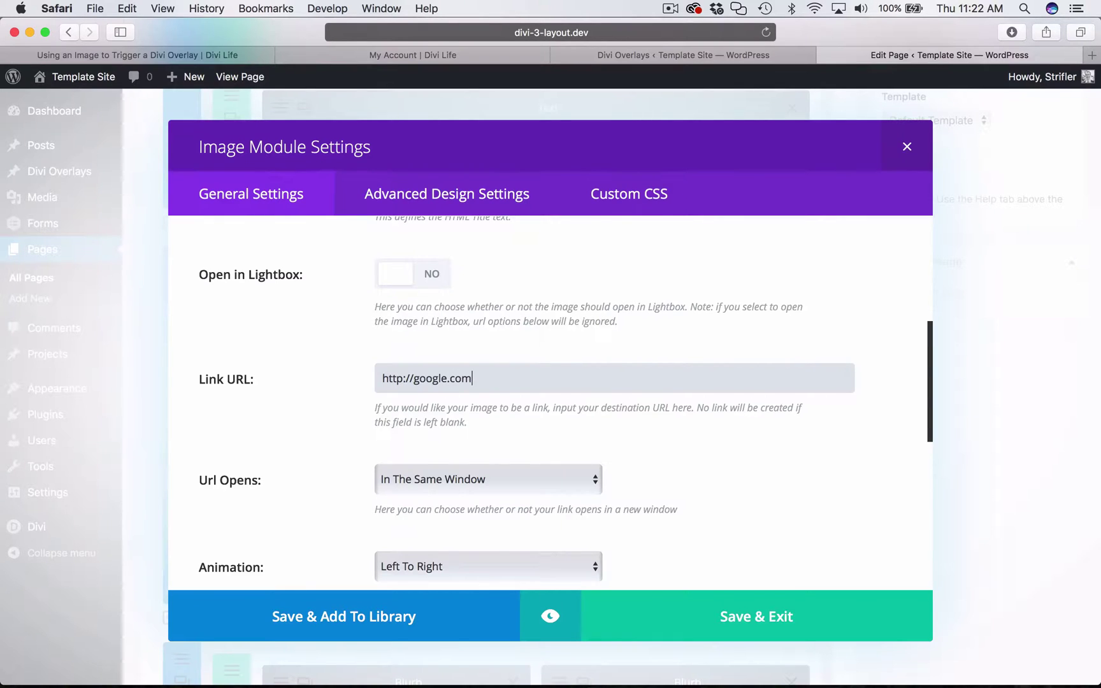
{"action": "triple_click", "coordinate": [389, 380]}
{"action": "type", "text": "#"}
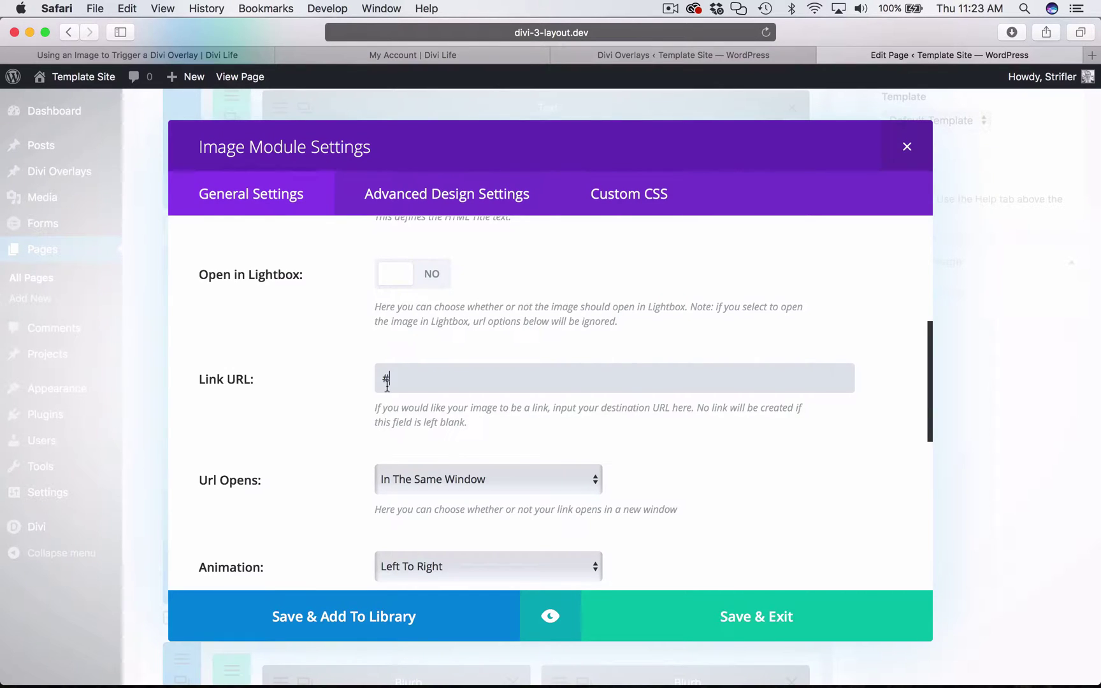
{"action": "type", "text": "open"}
{"action": "left_click", "coordinate": [767, 615]}
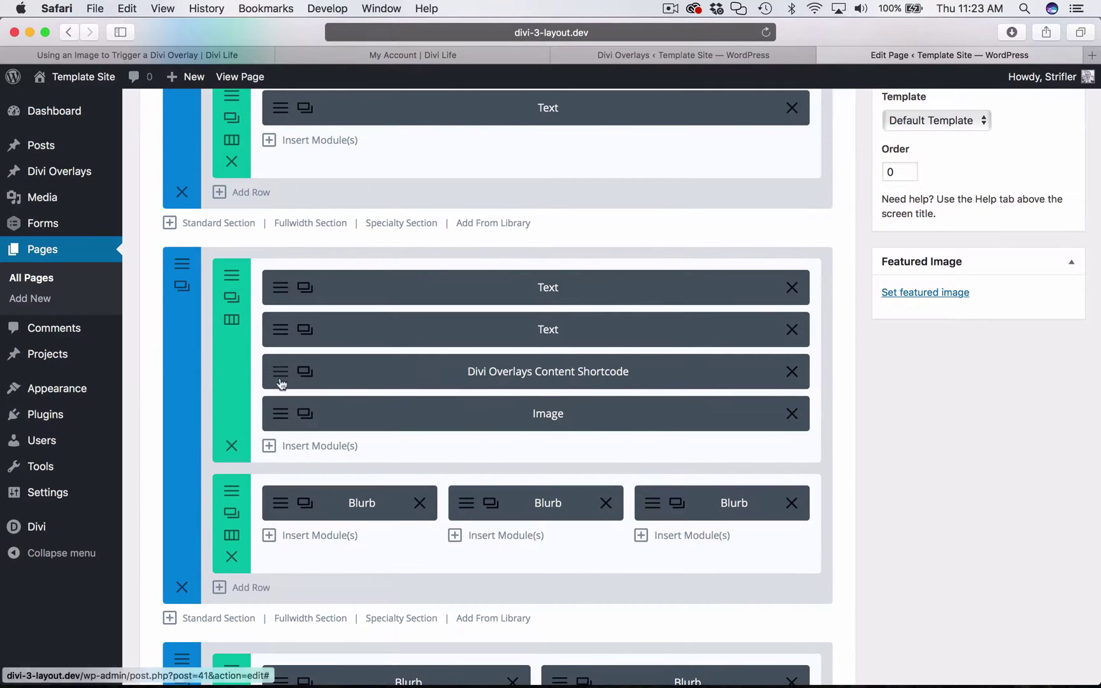
- Check the Divi Overlays Content Shortcode module without changes, then update the Home page
{"action": "left_click", "coordinate": [282, 381]}
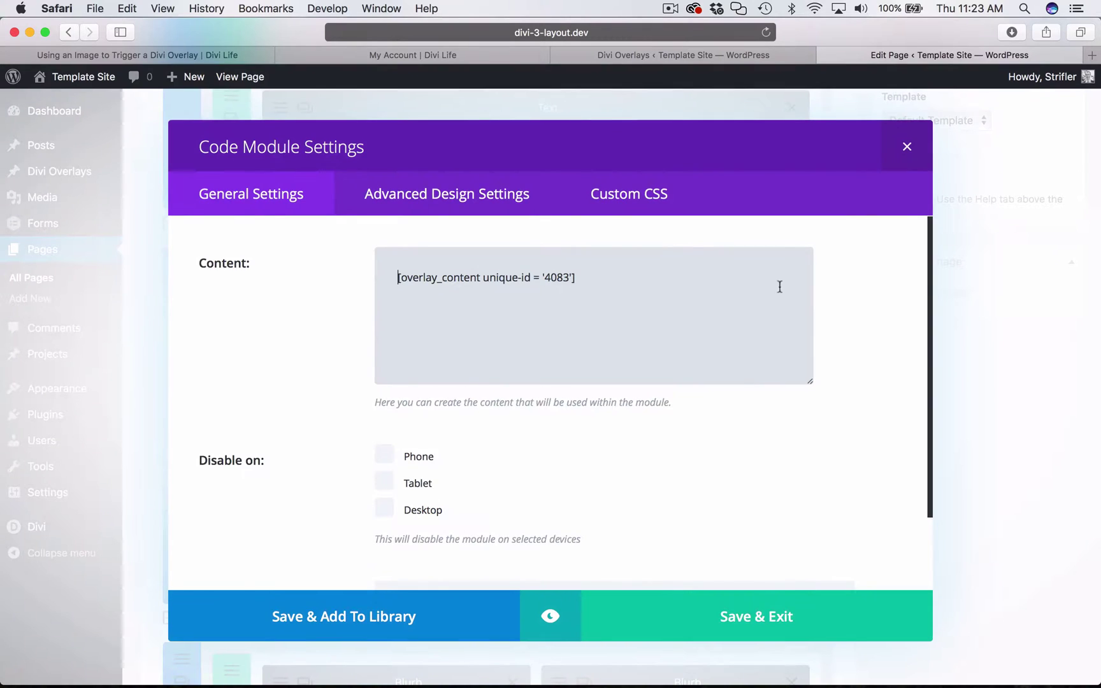
{"action": "left_click", "coordinate": [903, 146]}
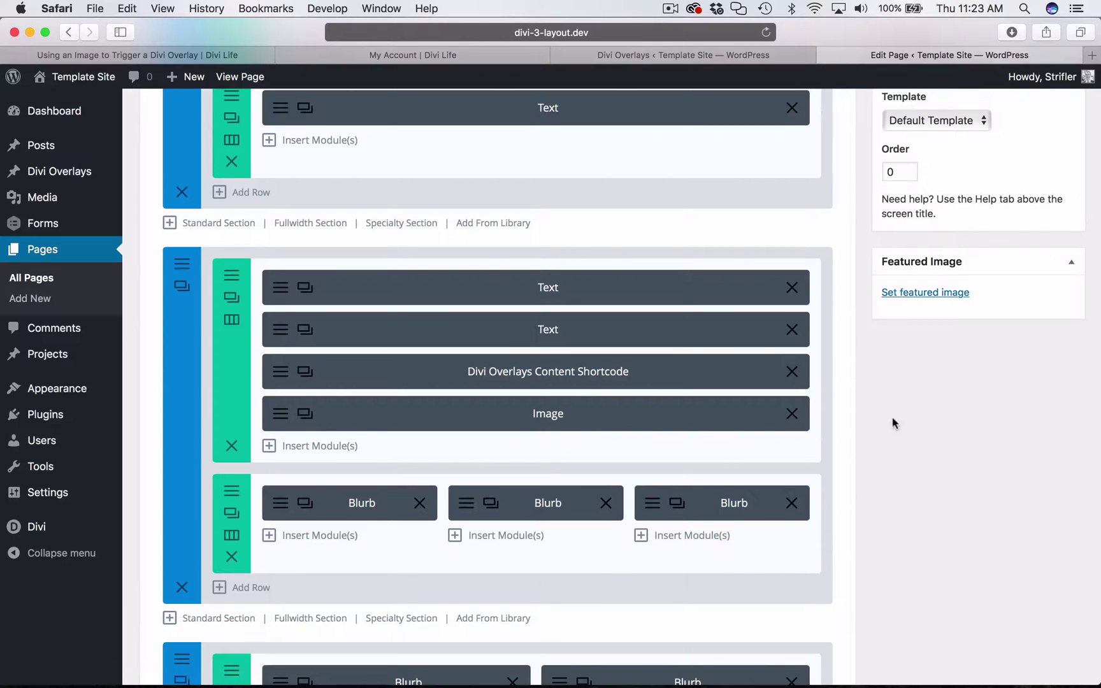
{"action": "scroll", "coordinate": [938, 424], "scroll_direction": "up", "scroll_amount": 3}
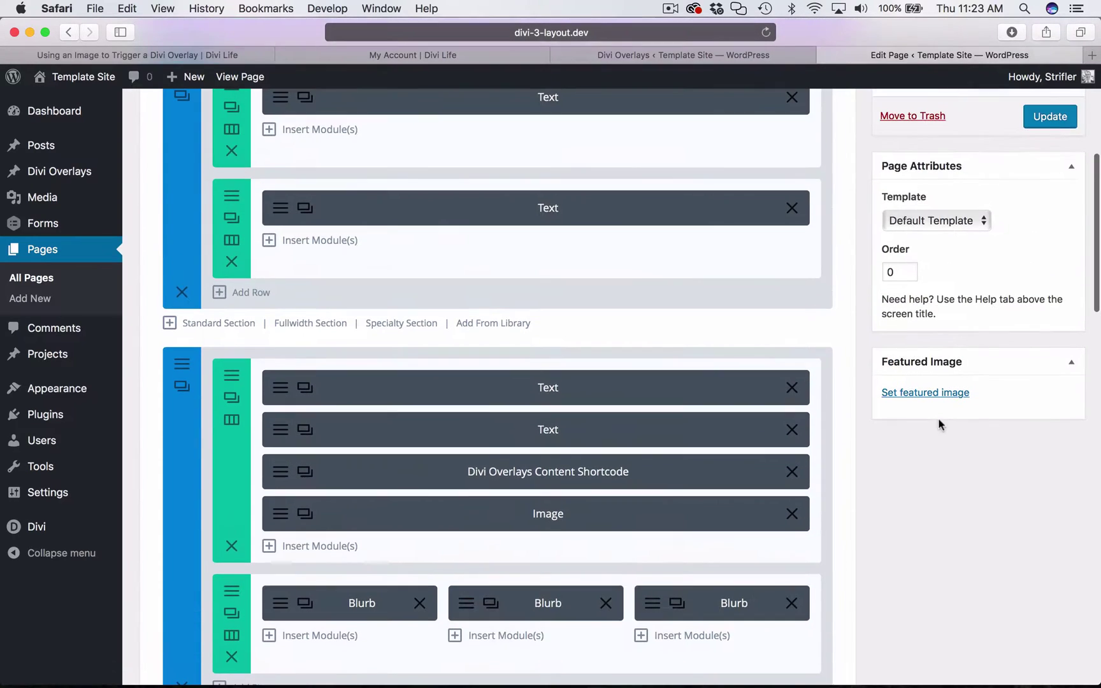
{"action": "left_click", "coordinate": [1050, 120]}
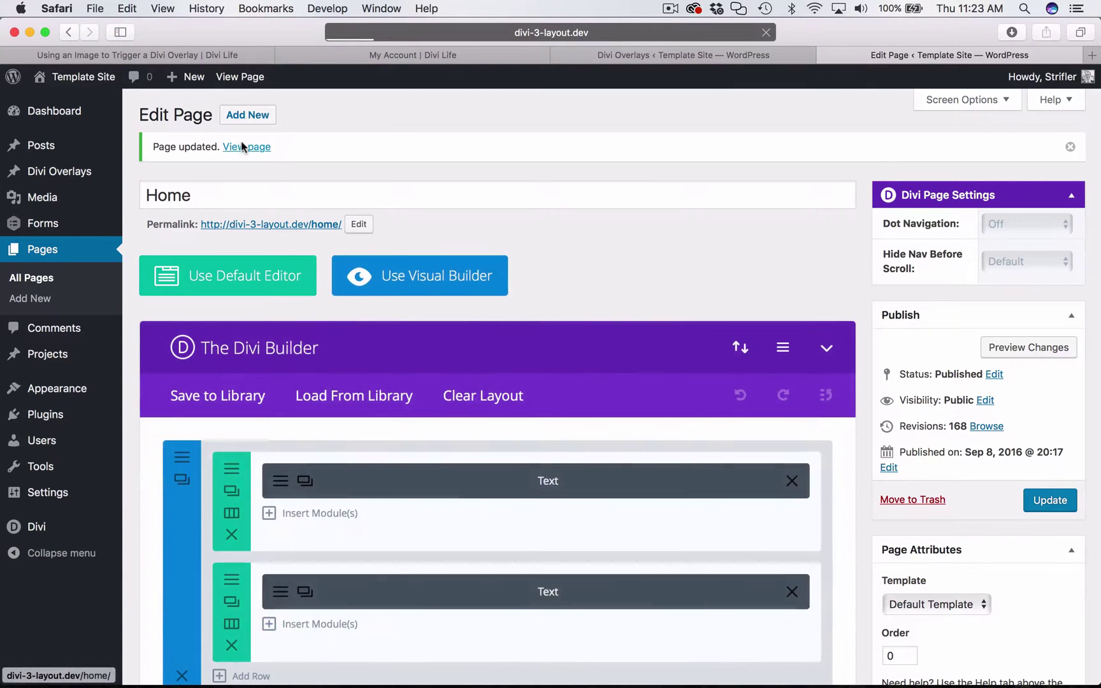
- On the live Home page, click the magnifier image twice to confirm the blue overlay opens and closes
{"action": "left_click", "coordinate": [242, 147]}
{"action": "scroll", "coordinate": [448, 305], "scroll_direction": "down", "scroll_amount": 6}
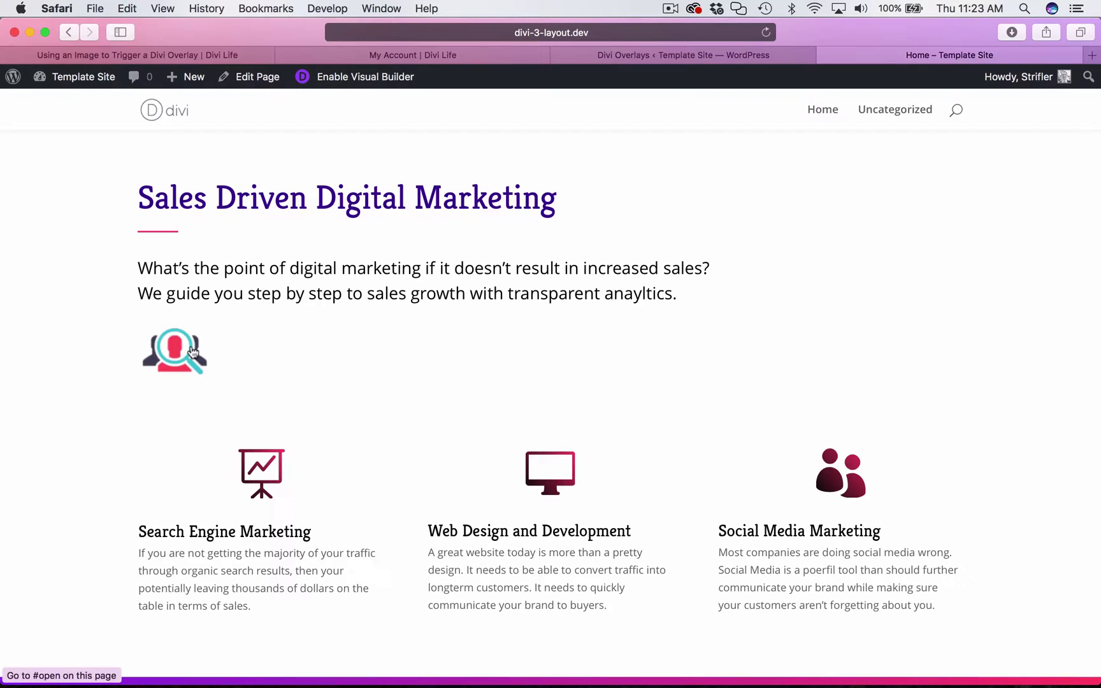
{"action": "left_click", "coordinate": [169, 334]}
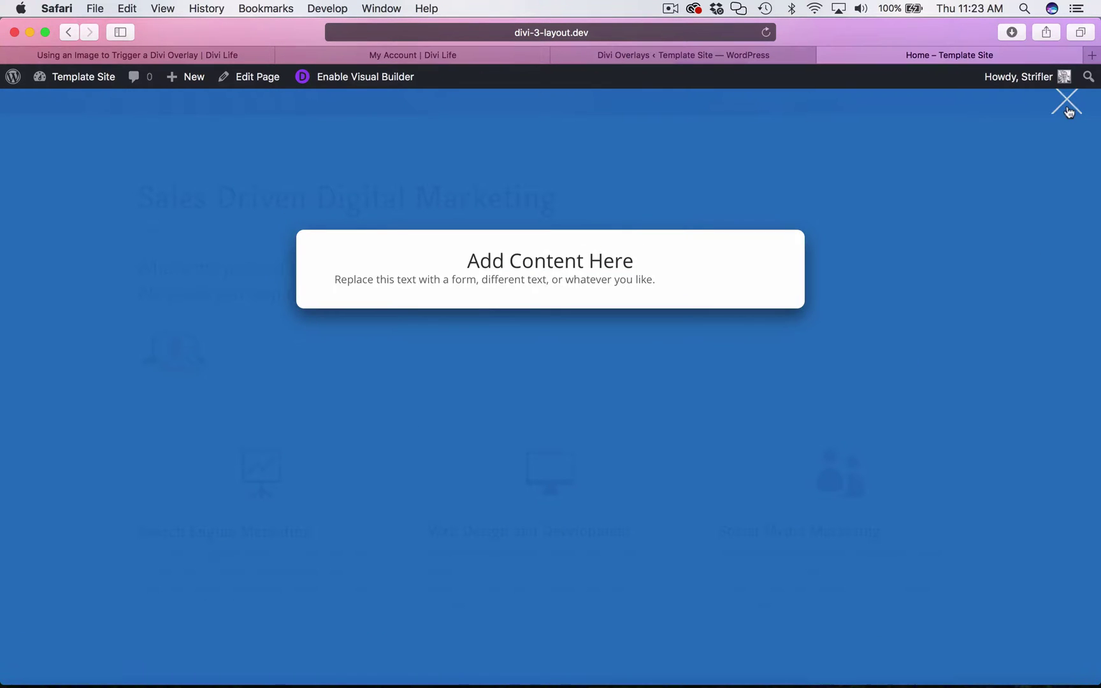
{"action": "left_click", "coordinate": [1069, 112]}
{"action": "left_click", "coordinate": [191, 349]}
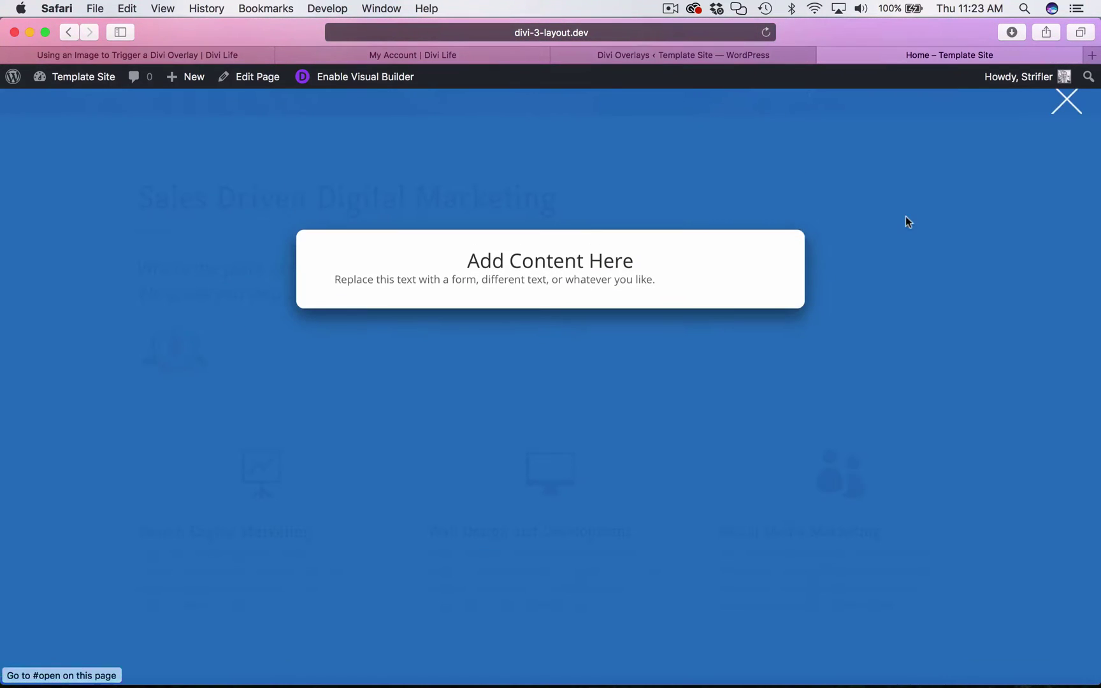
{"action": "left_click", "coordinate": [1067, 101]}
{"action": "left_click", "coordinate": [646, 53]}
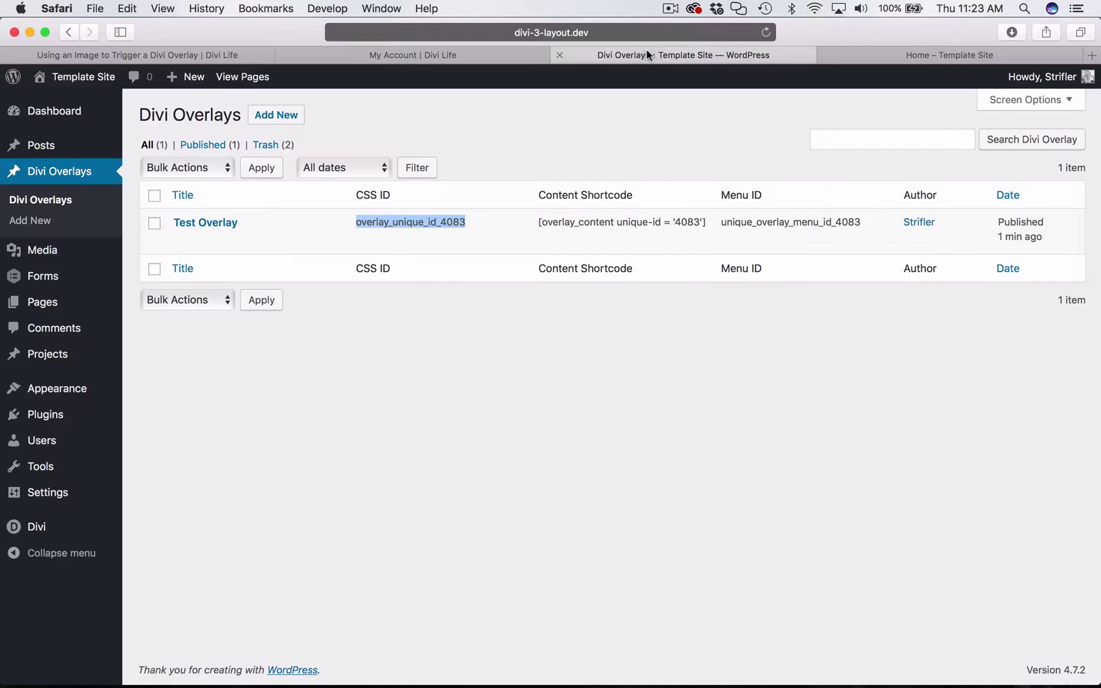
{"action": "left_click", "coordinate": [925, 55]}
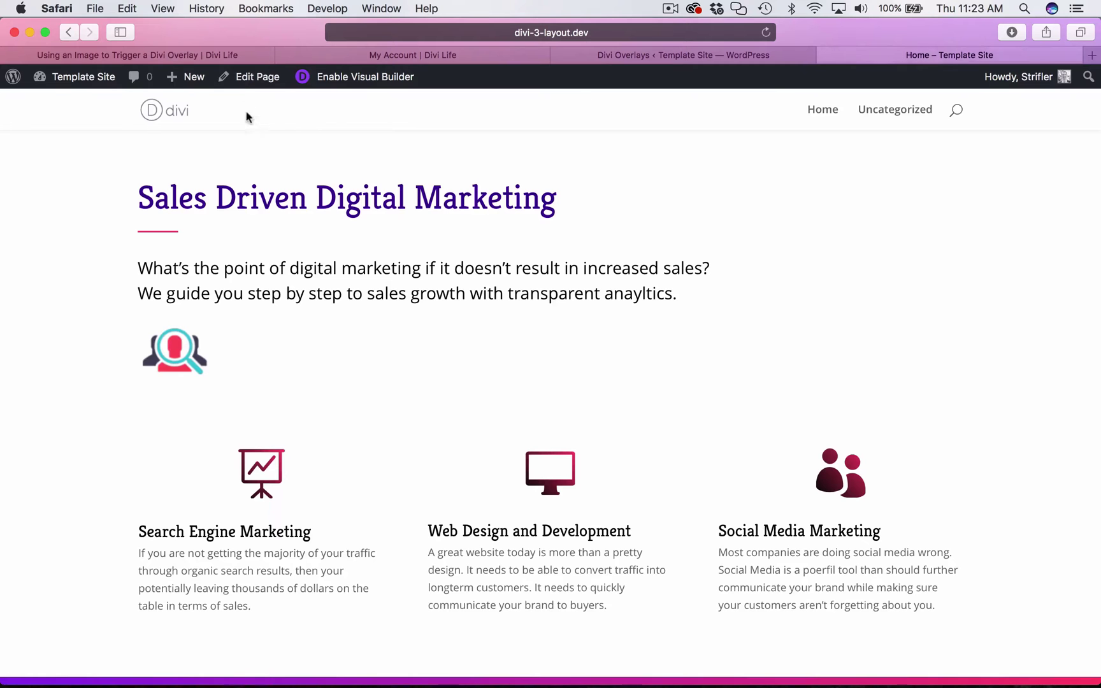
- Back in the builder, open the Image module and verify its CSS ID overlay_unique_id_4083
{"action": "left_click", "coordinate": [255, 78]}
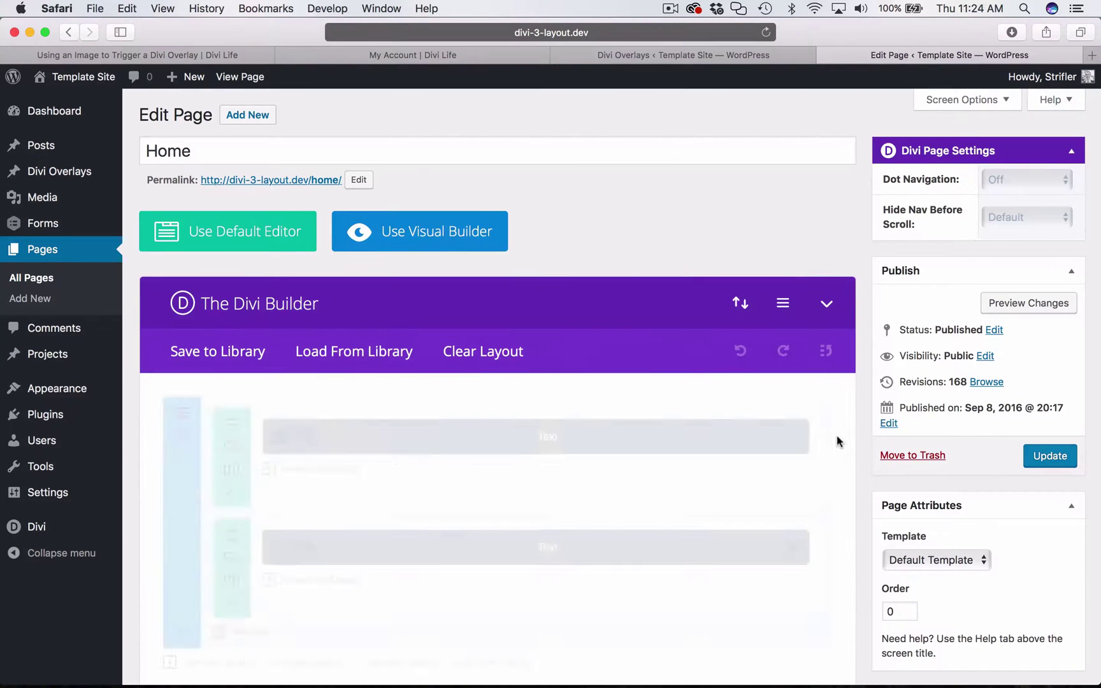
{"action": "scroll", "coordinate": [859, 449], "scroll_direction": "down", "scroll_amount": 4}
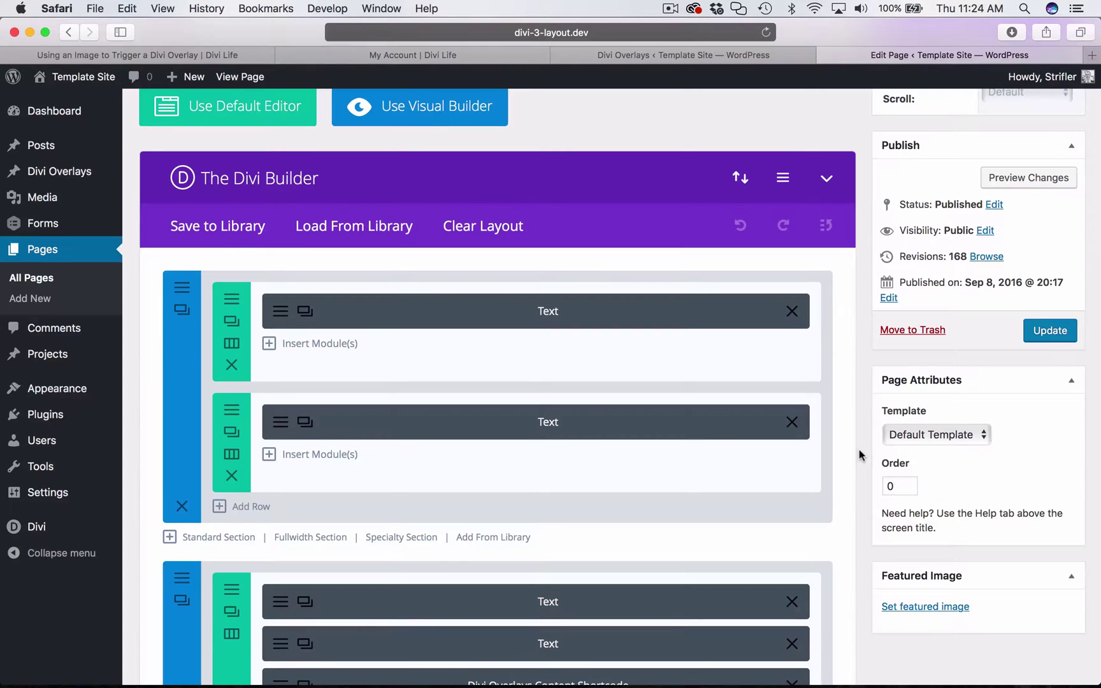
{"action": "scroll", "coordinate": [859, 449], "scroll_direction": "down", "scroll_amount": 5}
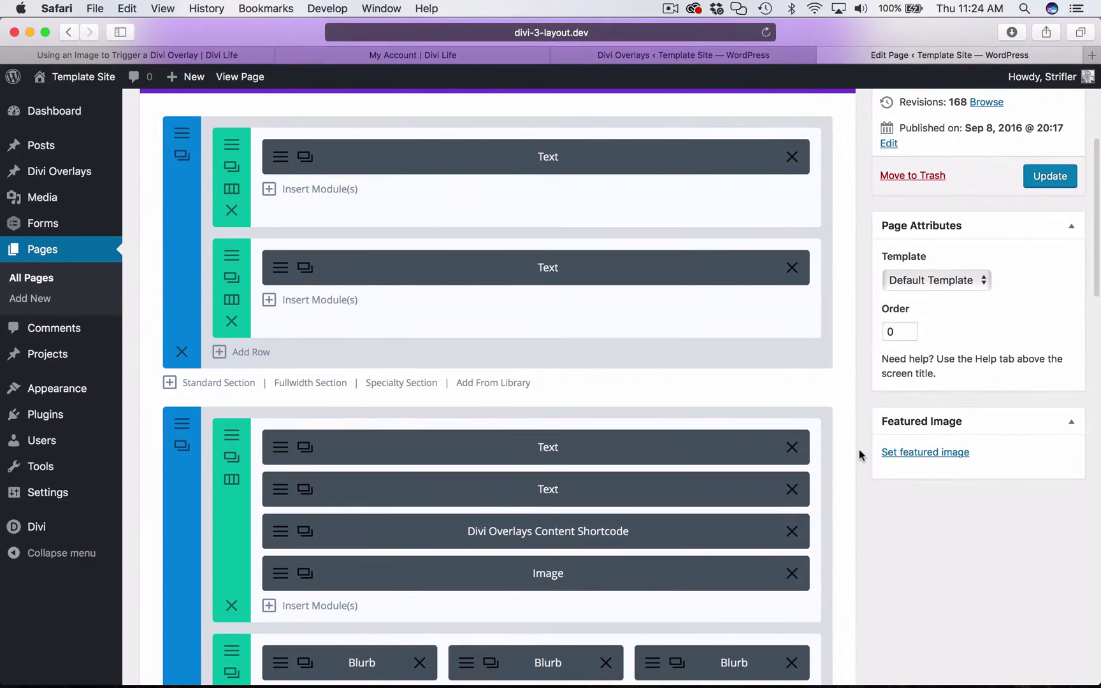
{"action": "scroll", "coordinate": [859, 449], "scroll_direction": "up", "scroll_amount": 4}
{"action": "scroll", "coordinate": [859, 449], "scroll_direction": "down", "scroll_amount": 8}
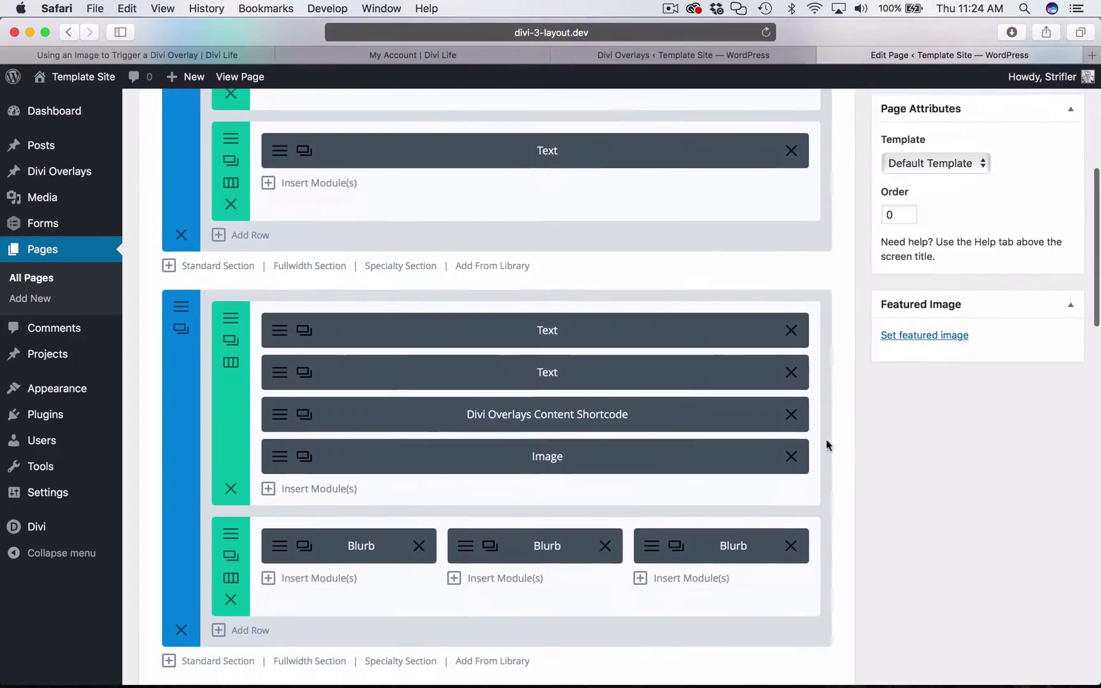
{"action": "left_click", "coordinate": [280, 453]}
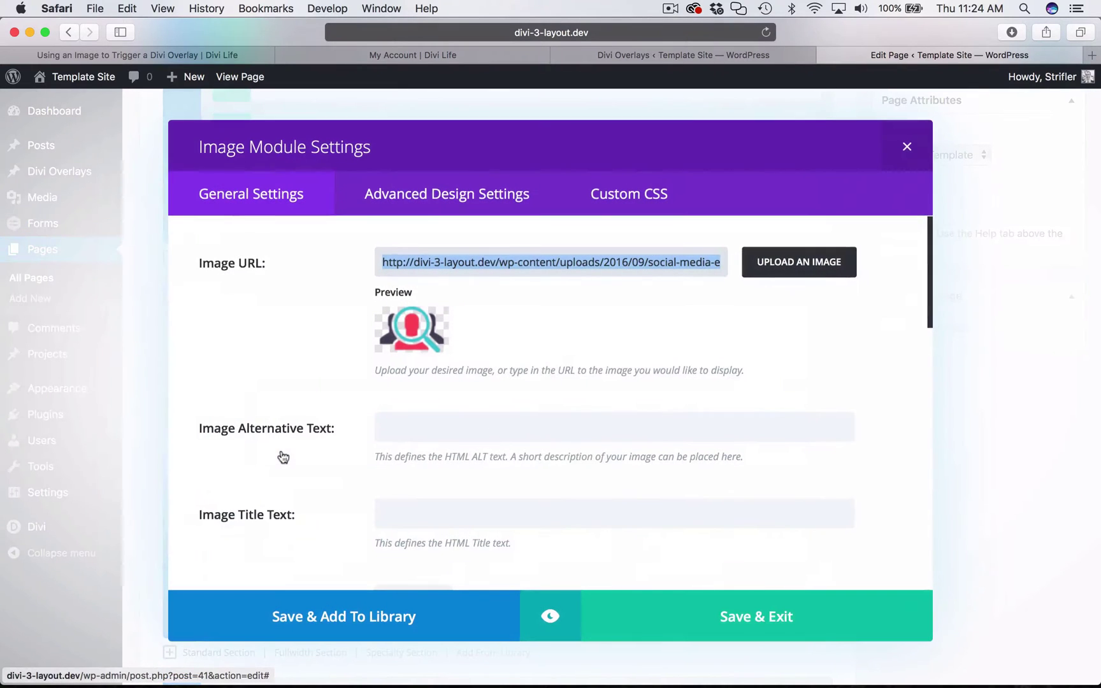
{"action": "left_click", "coordinate": [621, 193]}
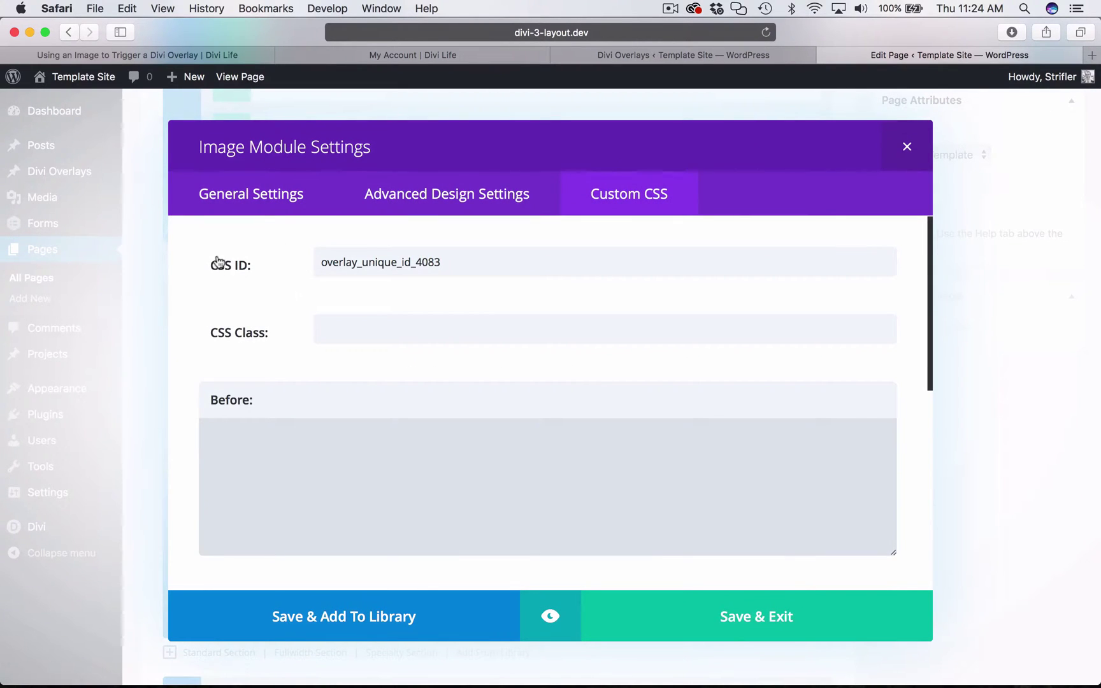
{"action": "double_click", "coordinate": [385, 257]}
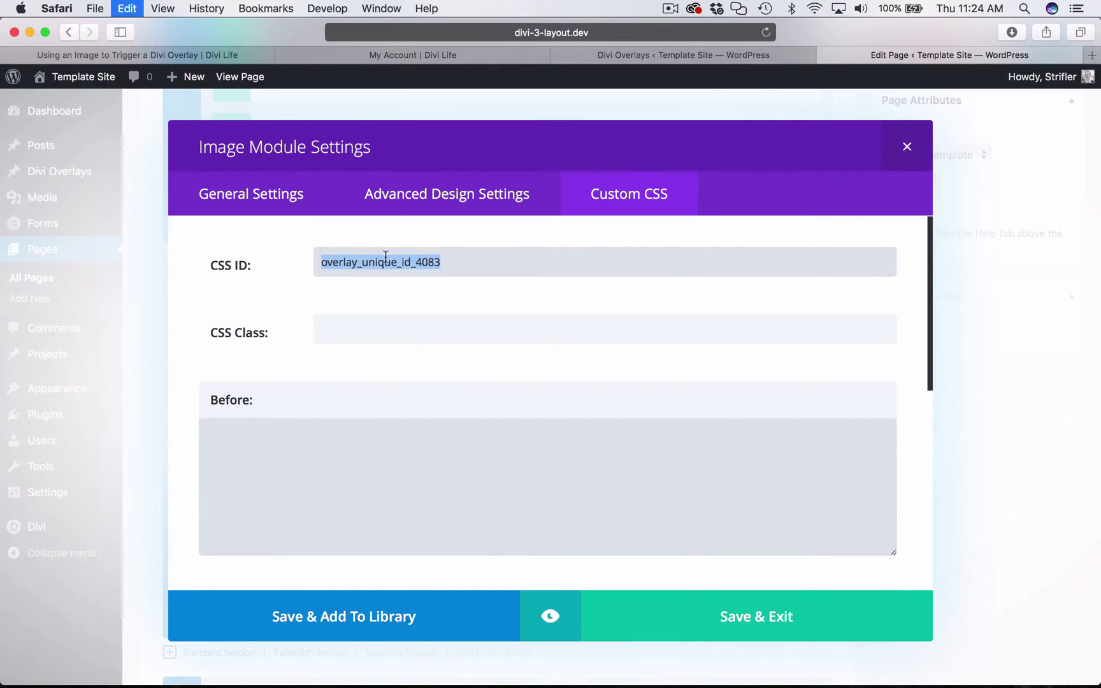
{"action": "left_click", "coordinate": [258, 195]}
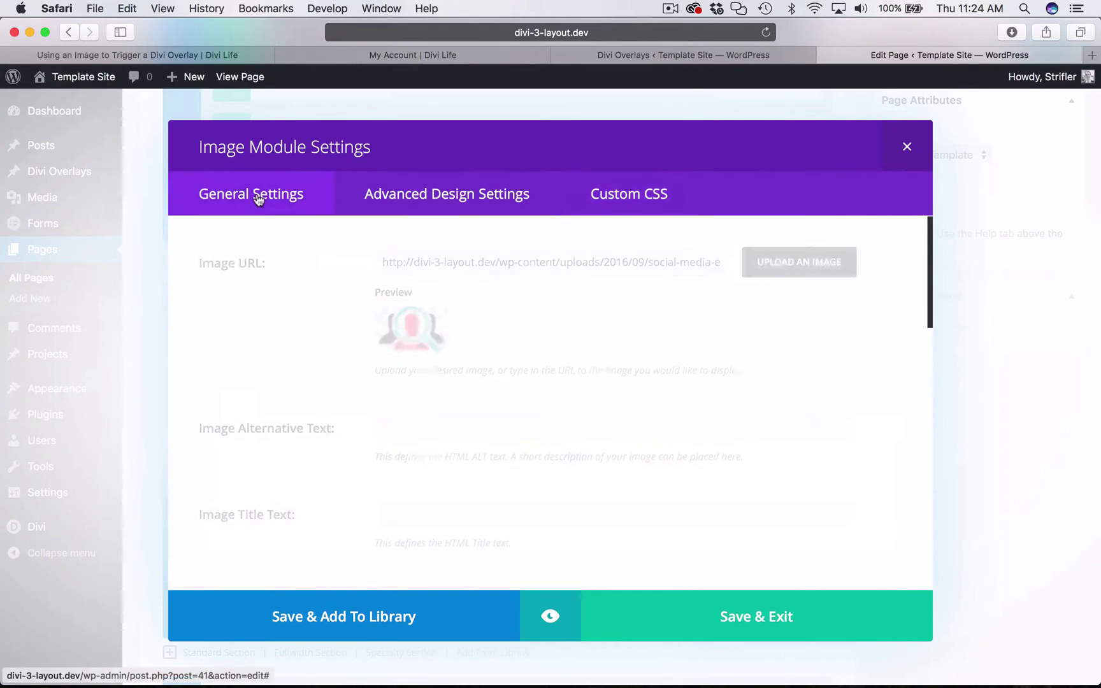
- Erase the #open text from the image's Link URL field
{"action": "scroll", "coordinate": [349, 389], "scroll_direction": "down", "scroll_amount": 10}
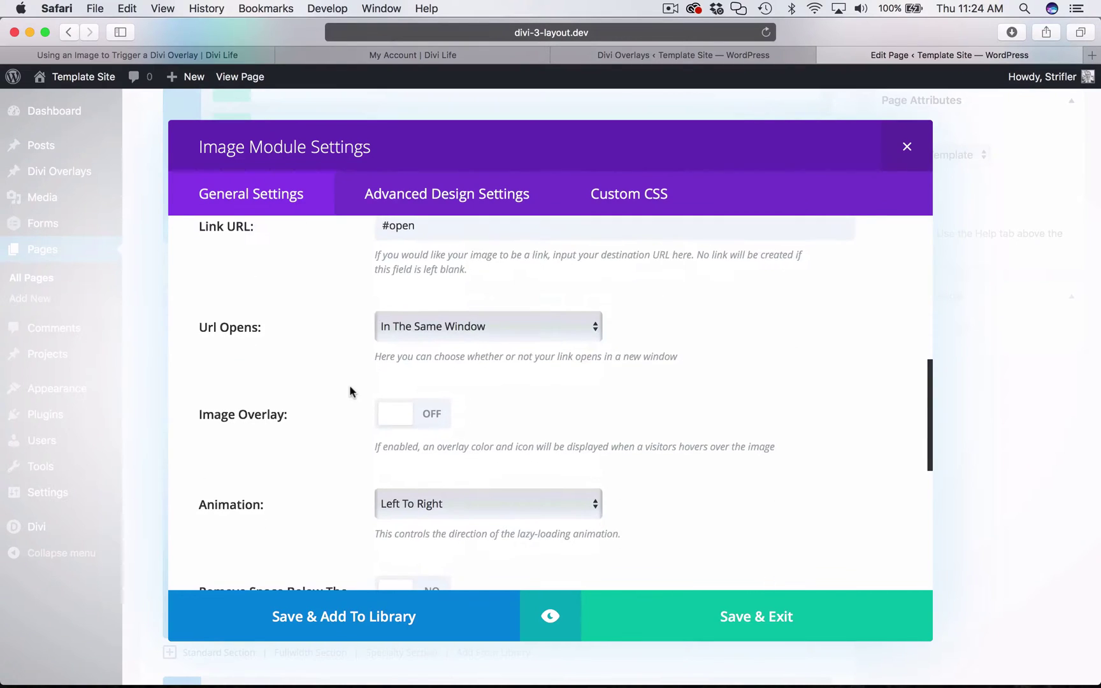
{"action": "scroll", "coordinate": [391, 270], "scroll_direction": "up", "scroll_amount": 1}
{"action": "double_click", "coordinate": [397, 269]}
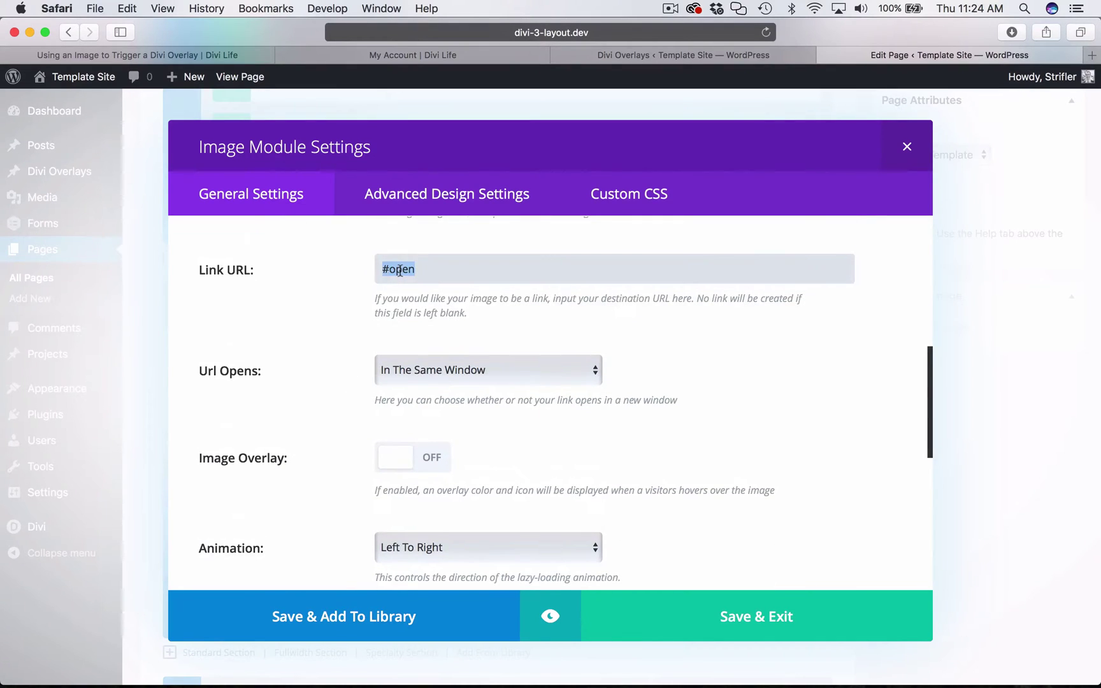
{"action": "key", "text": "BackSpace"}
{"action": "type", "text": "open"}
{"action": "key", "text": "BackSpace"}
{"action": "key", "text": "BackSpace"}
{"action": "key", "text": "BackSpace"}
{"action": "key", "text": "BackSpace"}
{"action": "key", "text": "BackSpace"}
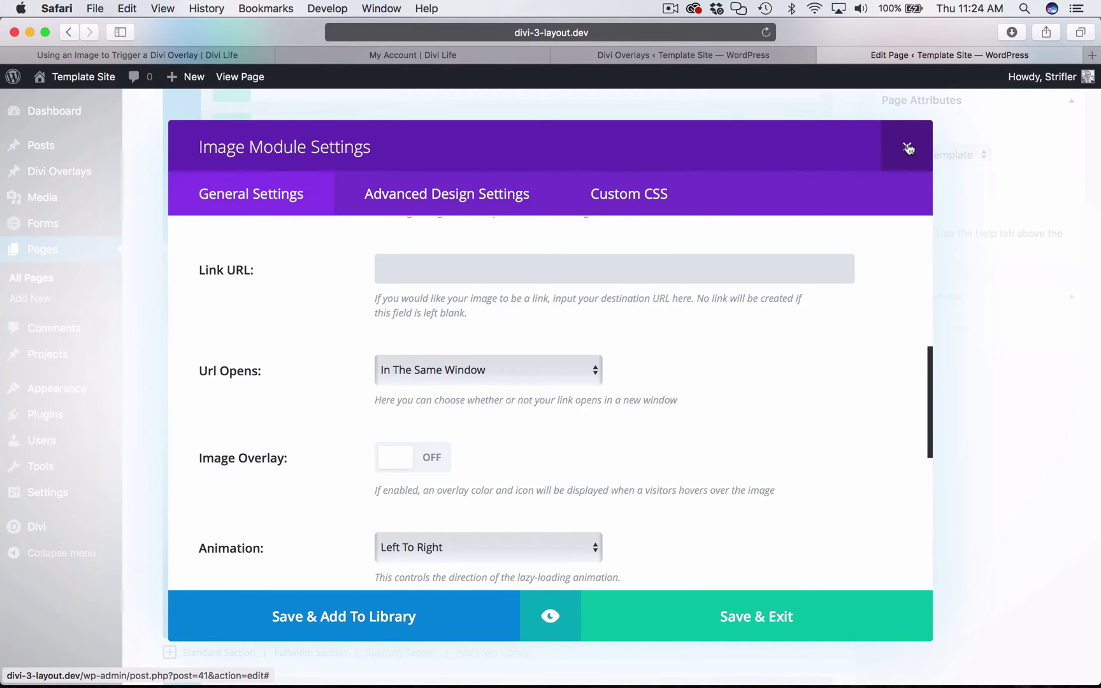
- From the image-trigger tutorial article, go to the Divi Overlays documentation category page
{"action": "left_click", "coordinate": [711, 57]}
{"action": "left_click", "coordinate": [130, 52]}
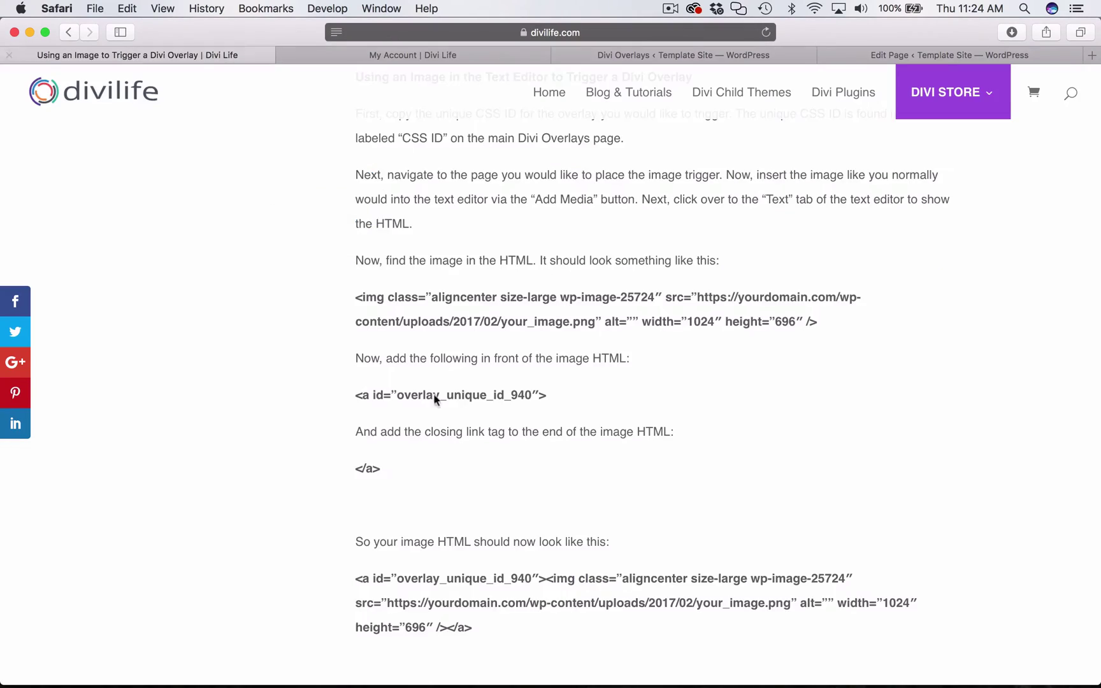
{"action": "scroll", "coordinate": [435, 395], "scroll_direction": "down", "scroll_amount": 10}
{"action": "scroll", "coordinate": [435, 395], "scroll_direction": "down", "scroll_amount": 15}
{"action": "scroll", "coordinate": [433, 393], "scroll_direction": "up", "scroll_amount": 20}
{"action": "left_click", "coordinate": [177, 484]}
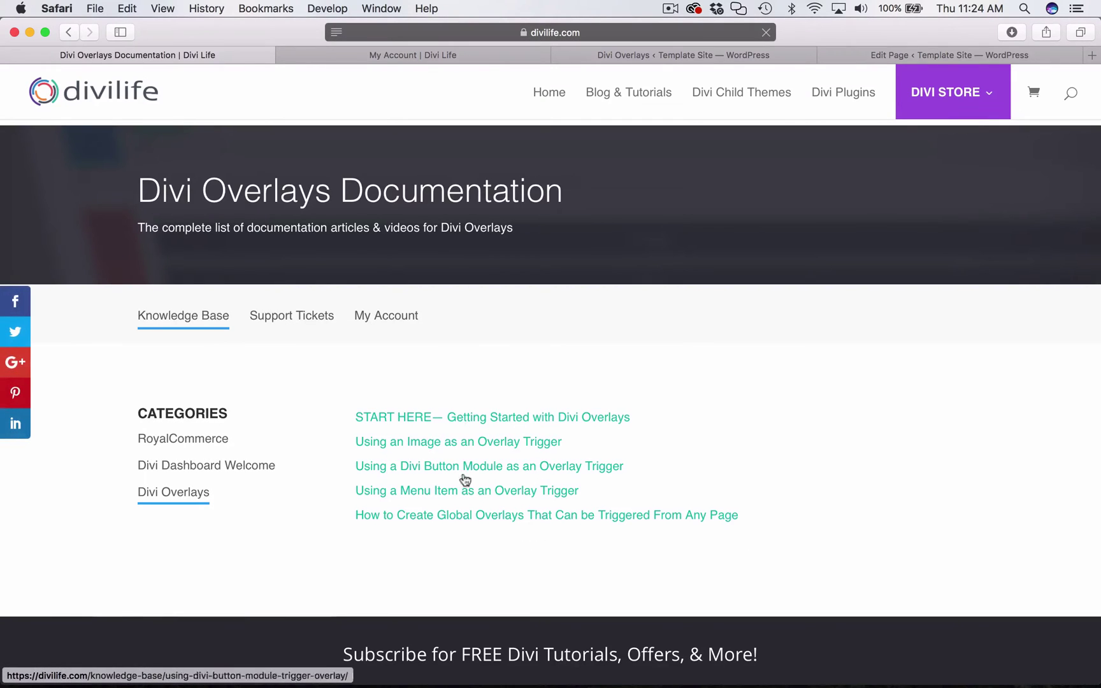